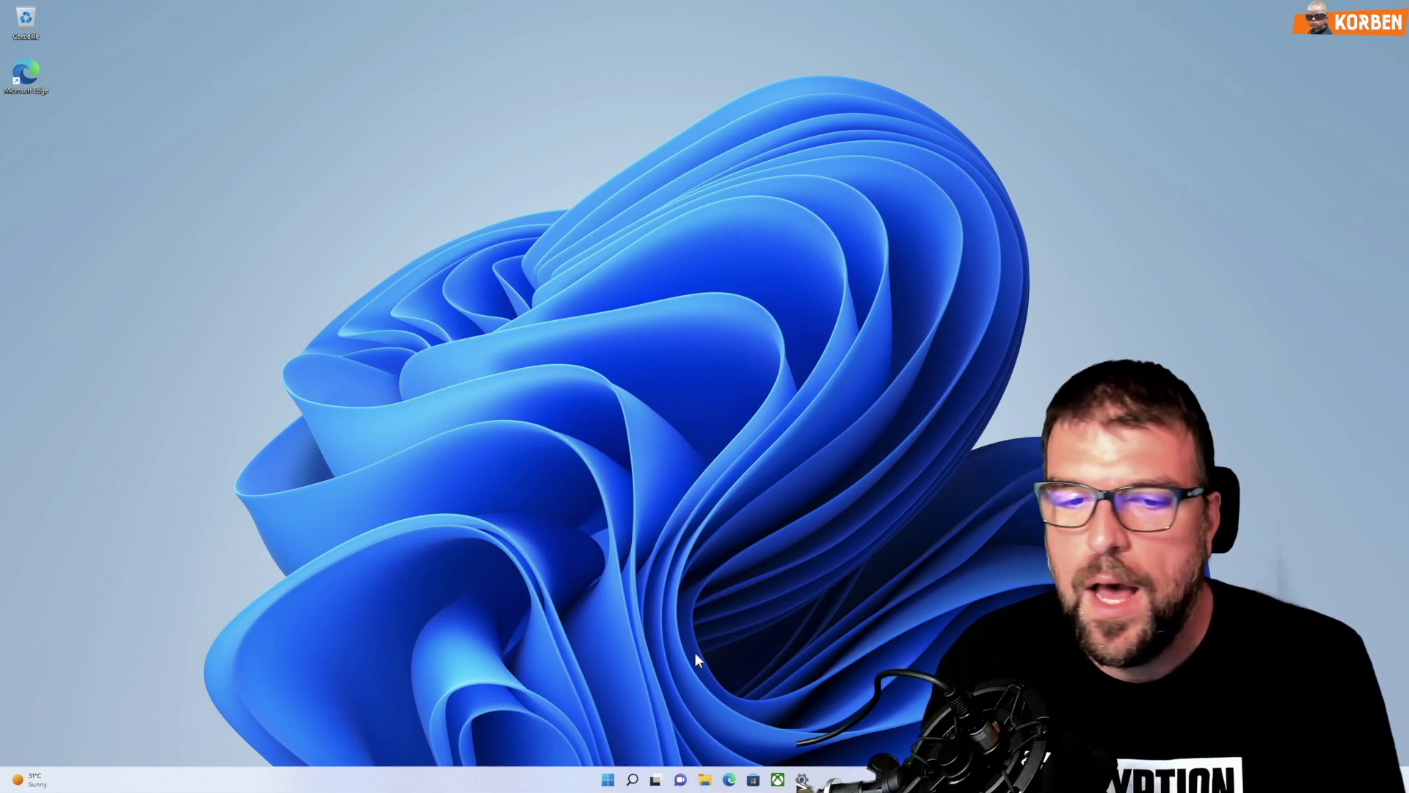
Check in the Task Manager's (Gestionnaire des tâches) processor performance details whether virtualization is enabled, and close it
left_click(632, 781)
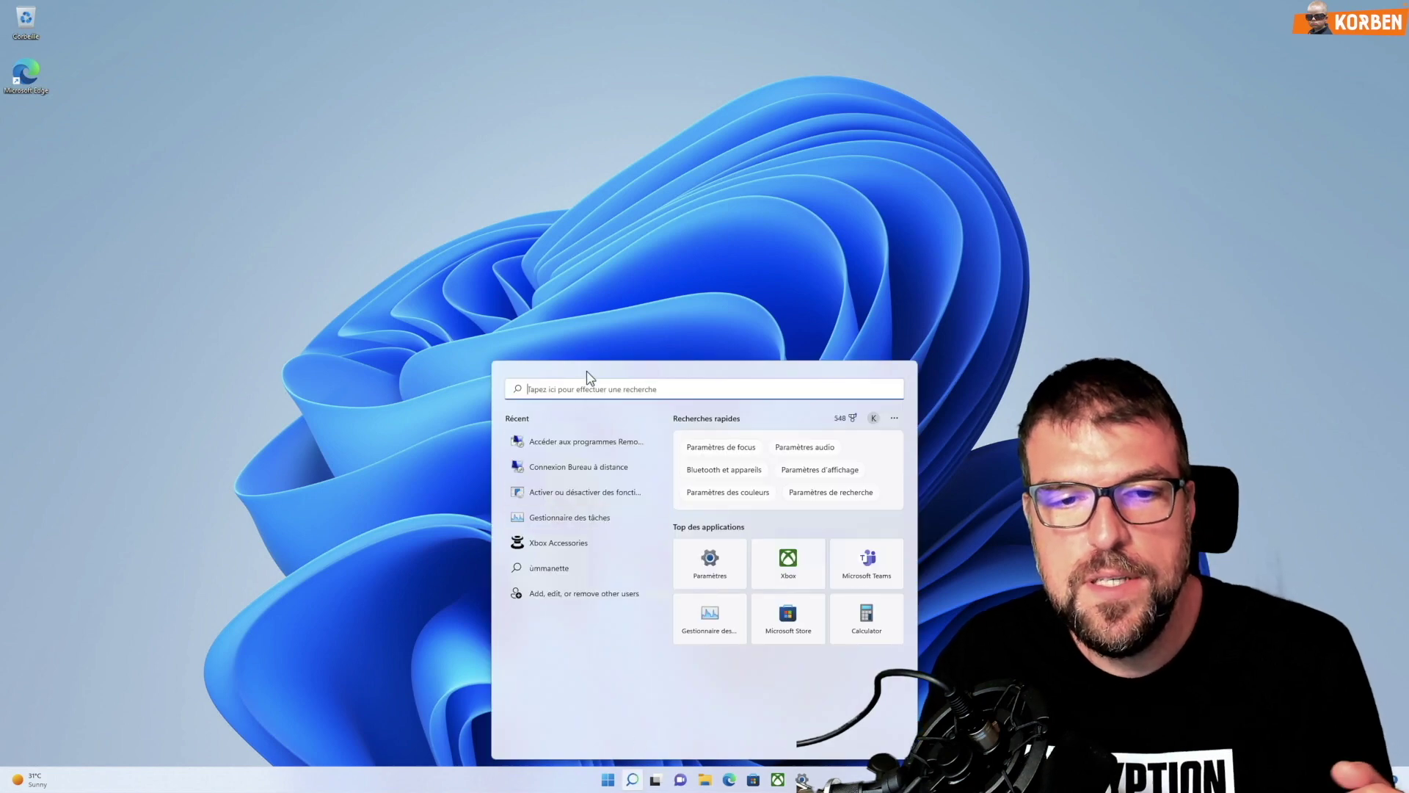
type("gestionna")
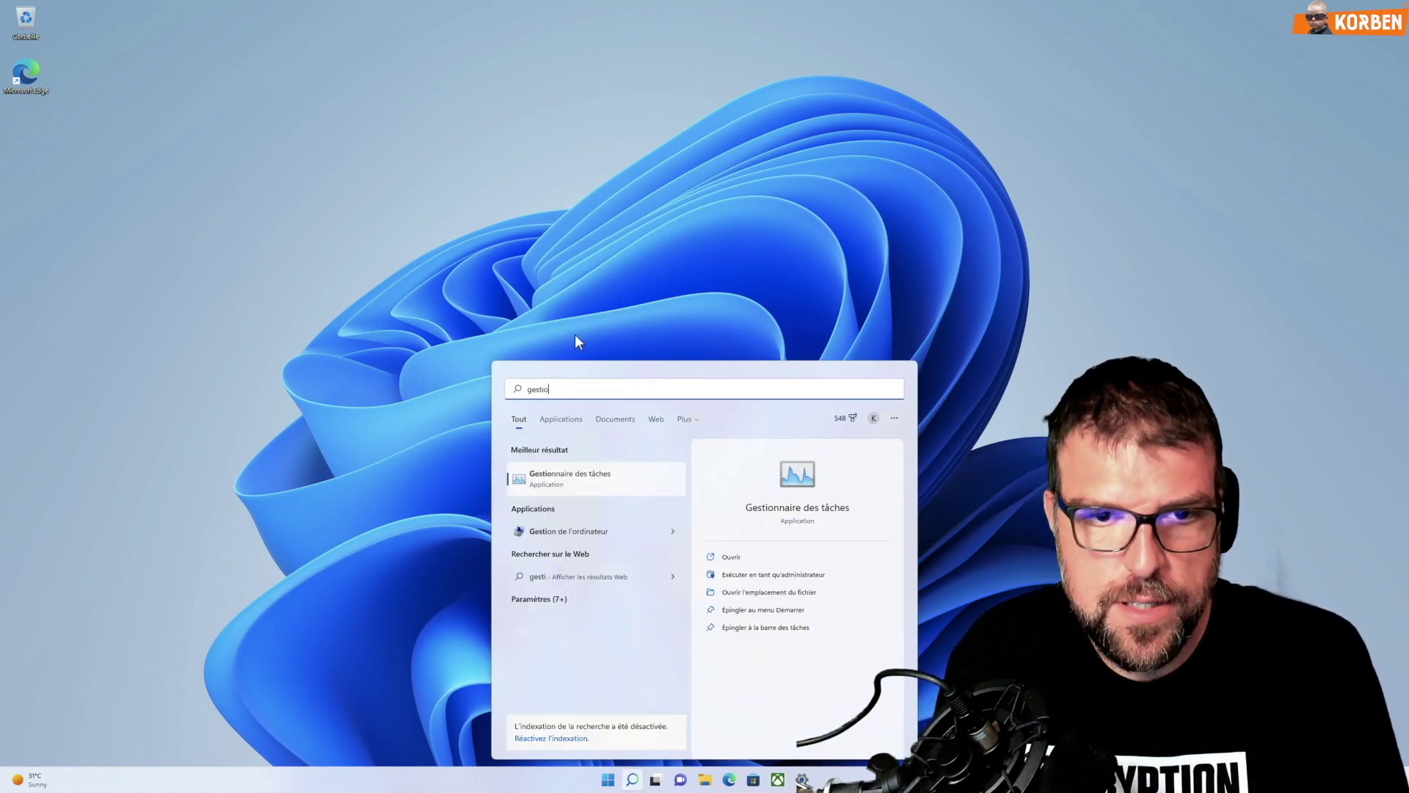
left_click(567, 472)
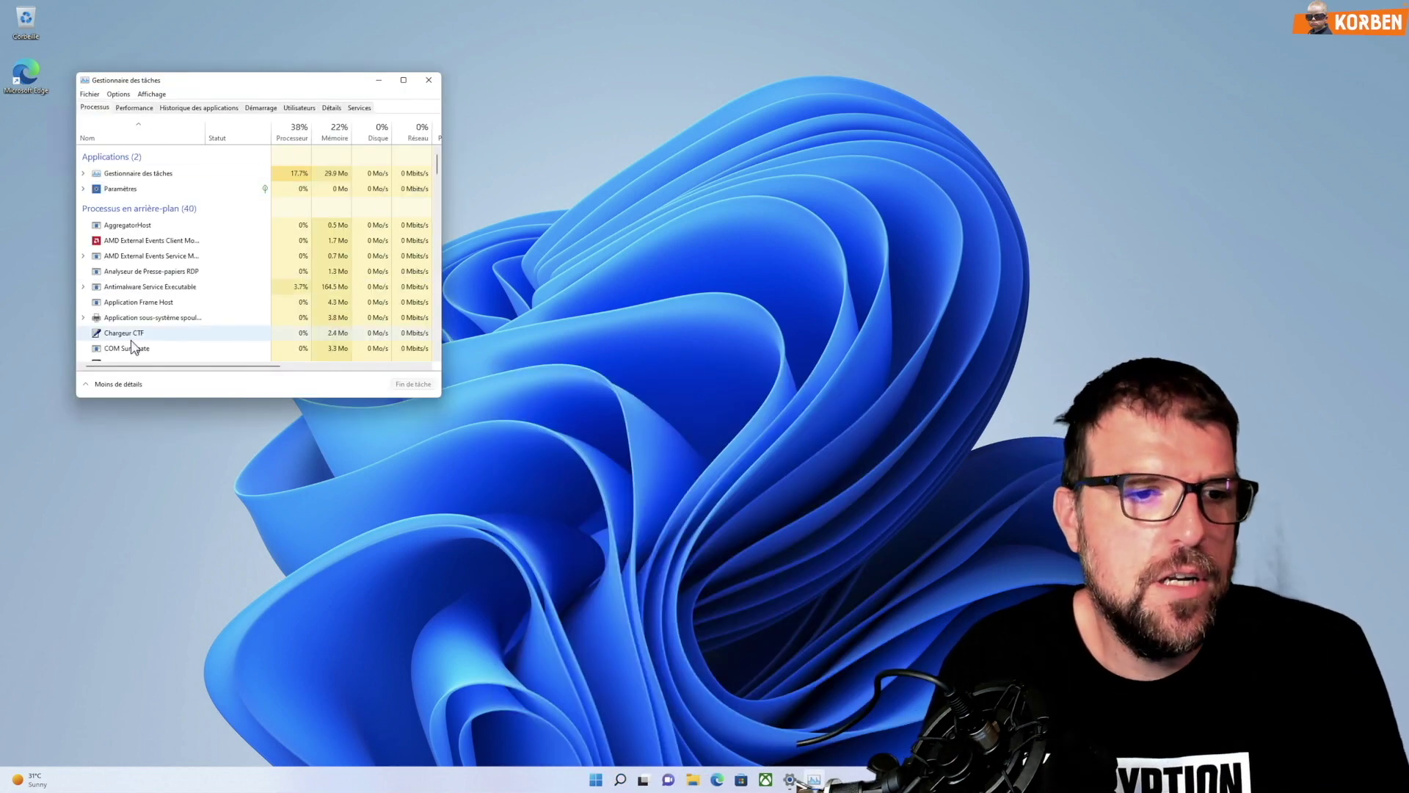
left_click(116, 384)
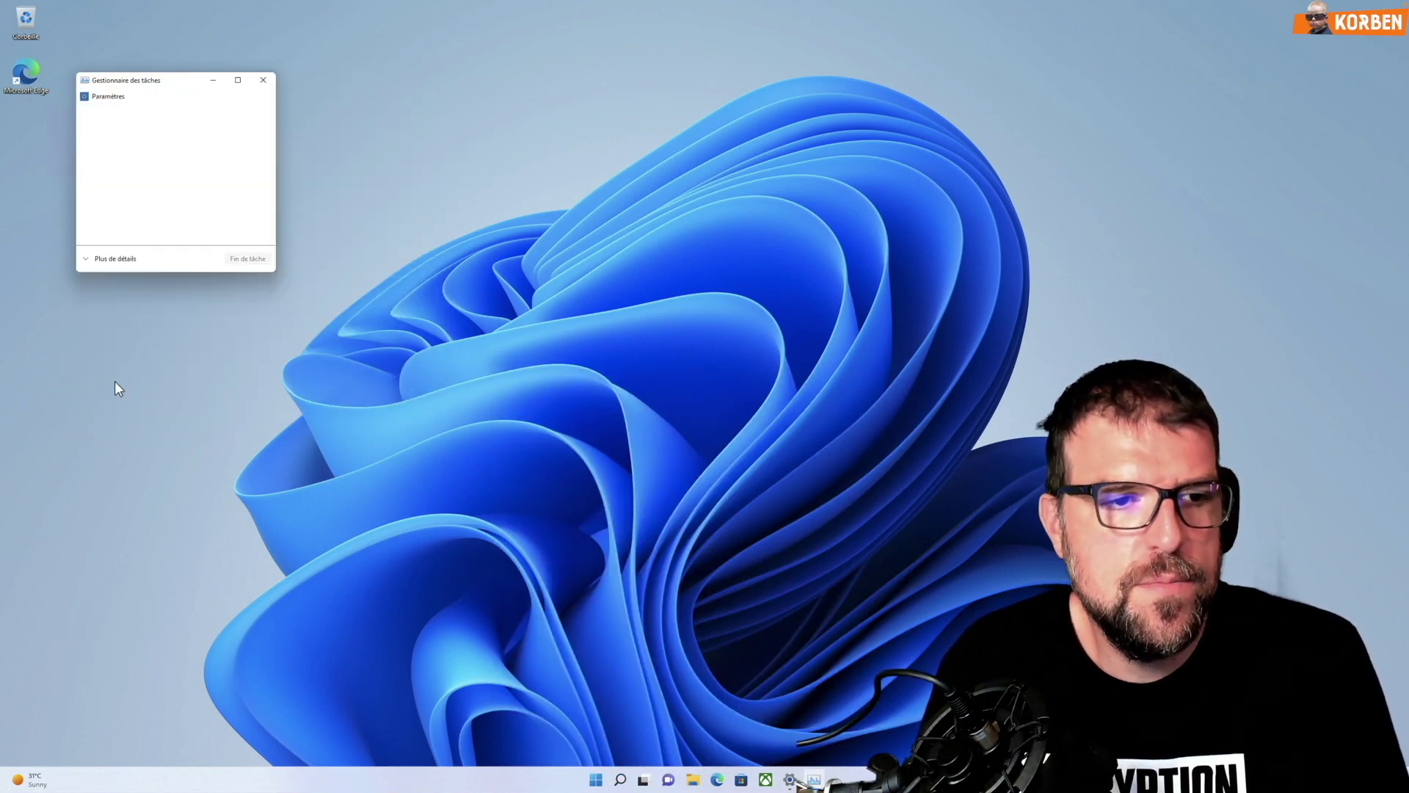
left_click(114, 259)
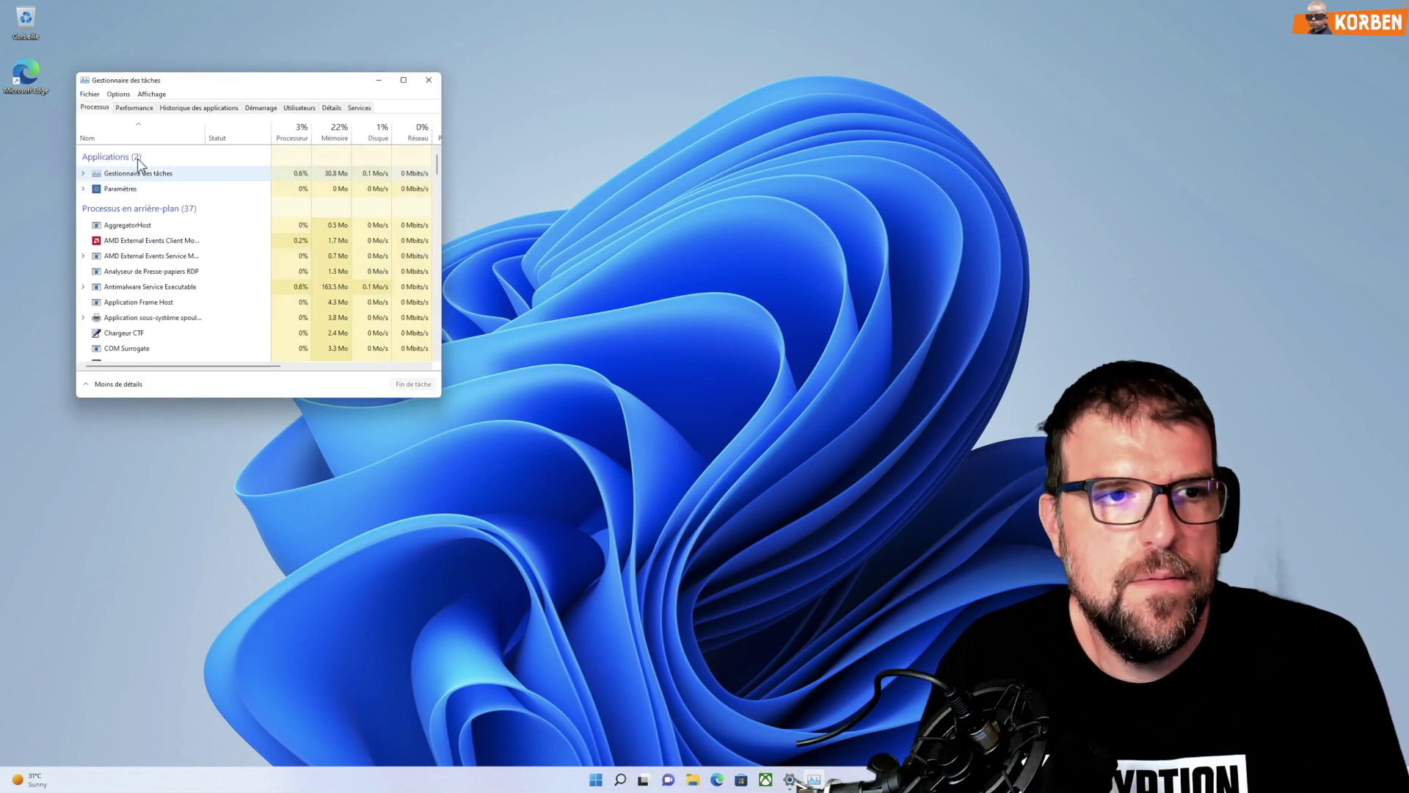
left_click(141, 109)
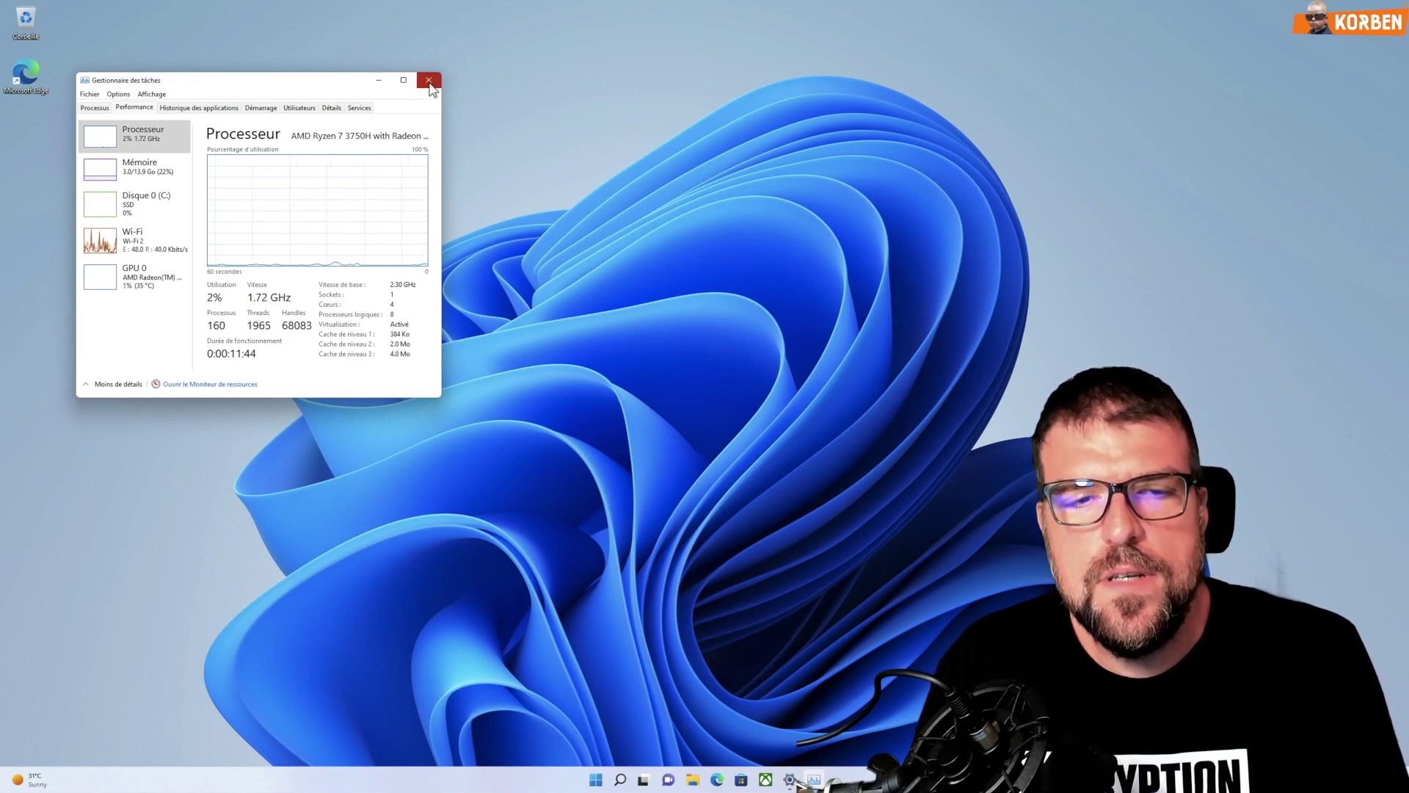
left_click(430, 81)
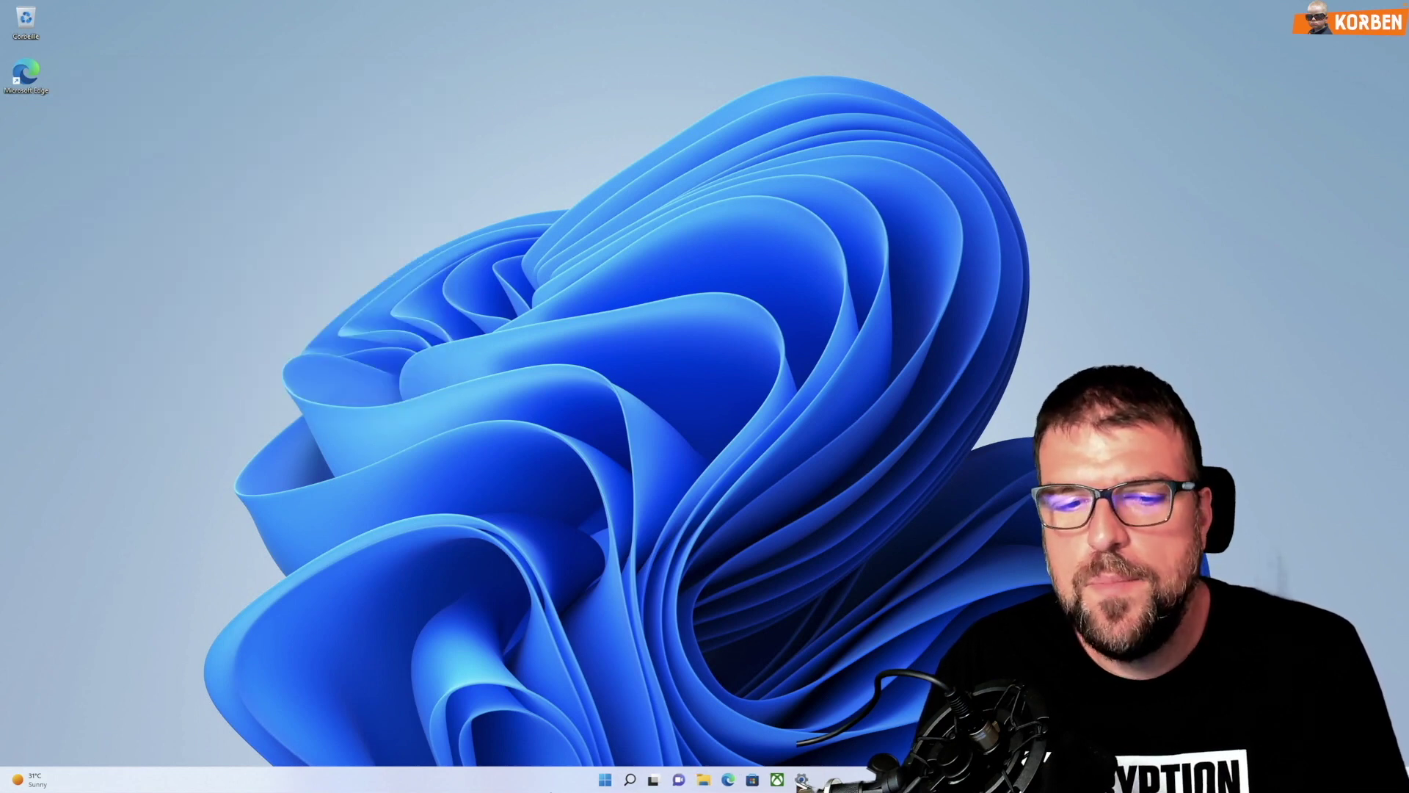
Search for "programmes", open the dialog for turning Windows features on or off, and enlarge it to show the whole list
left_click(608, 781)
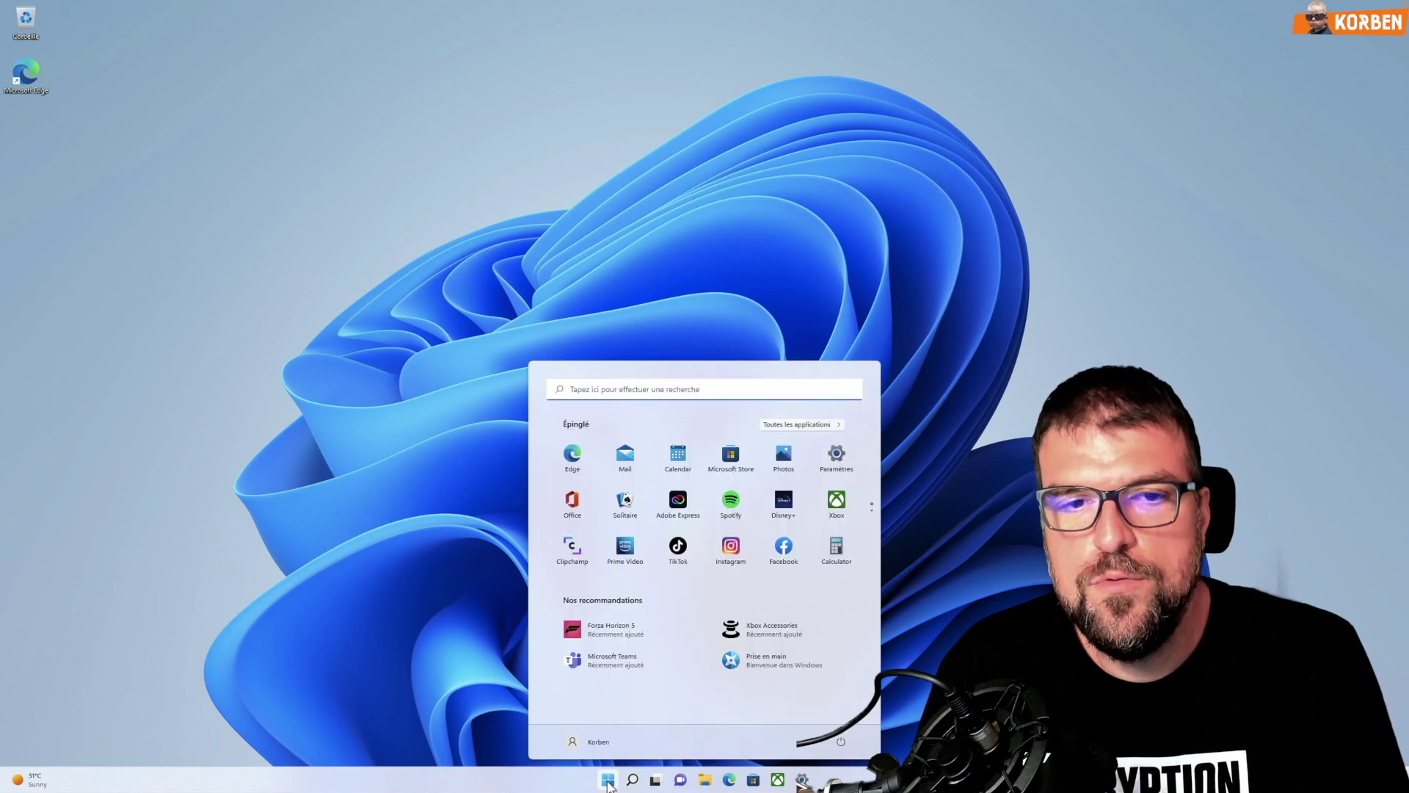
left_click(671, 393)
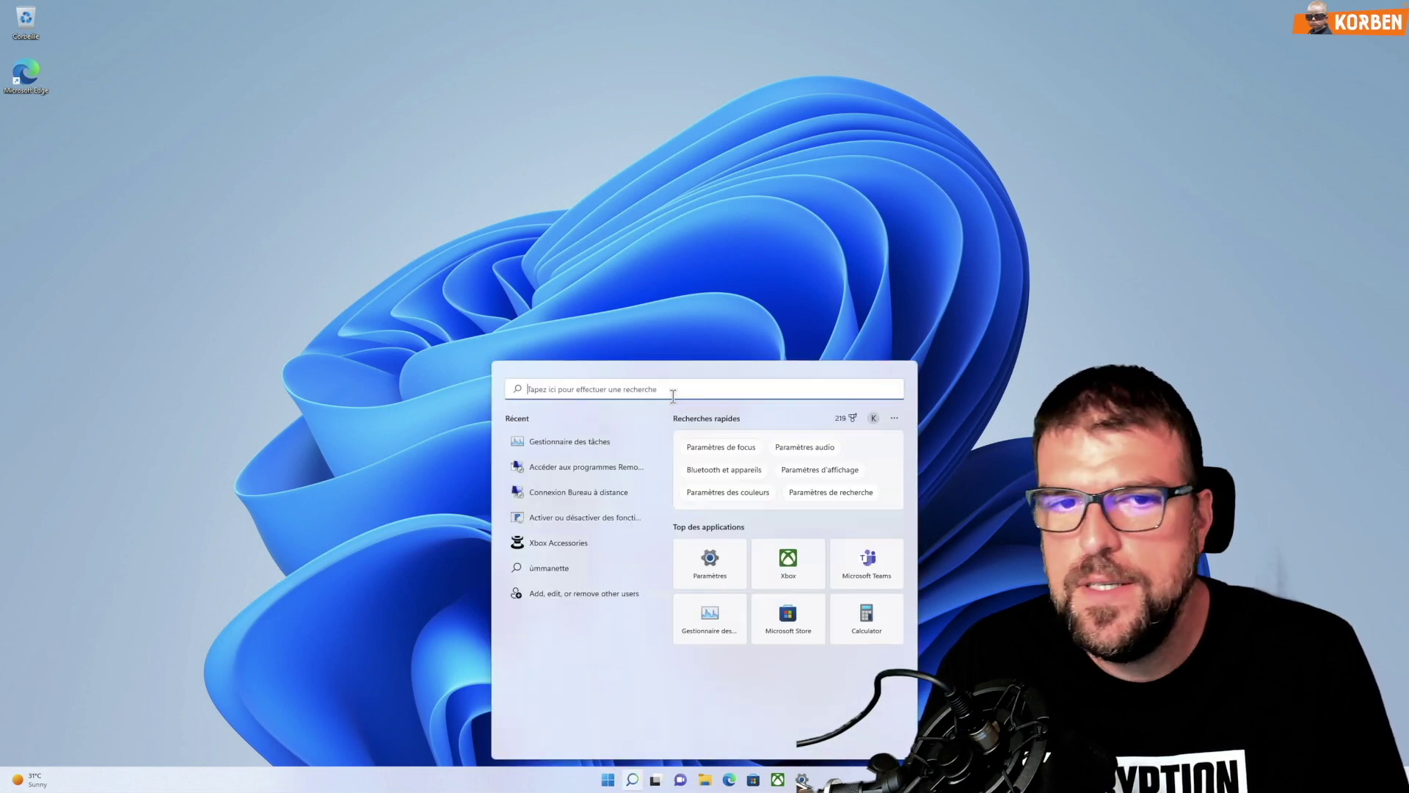
type("programmes")
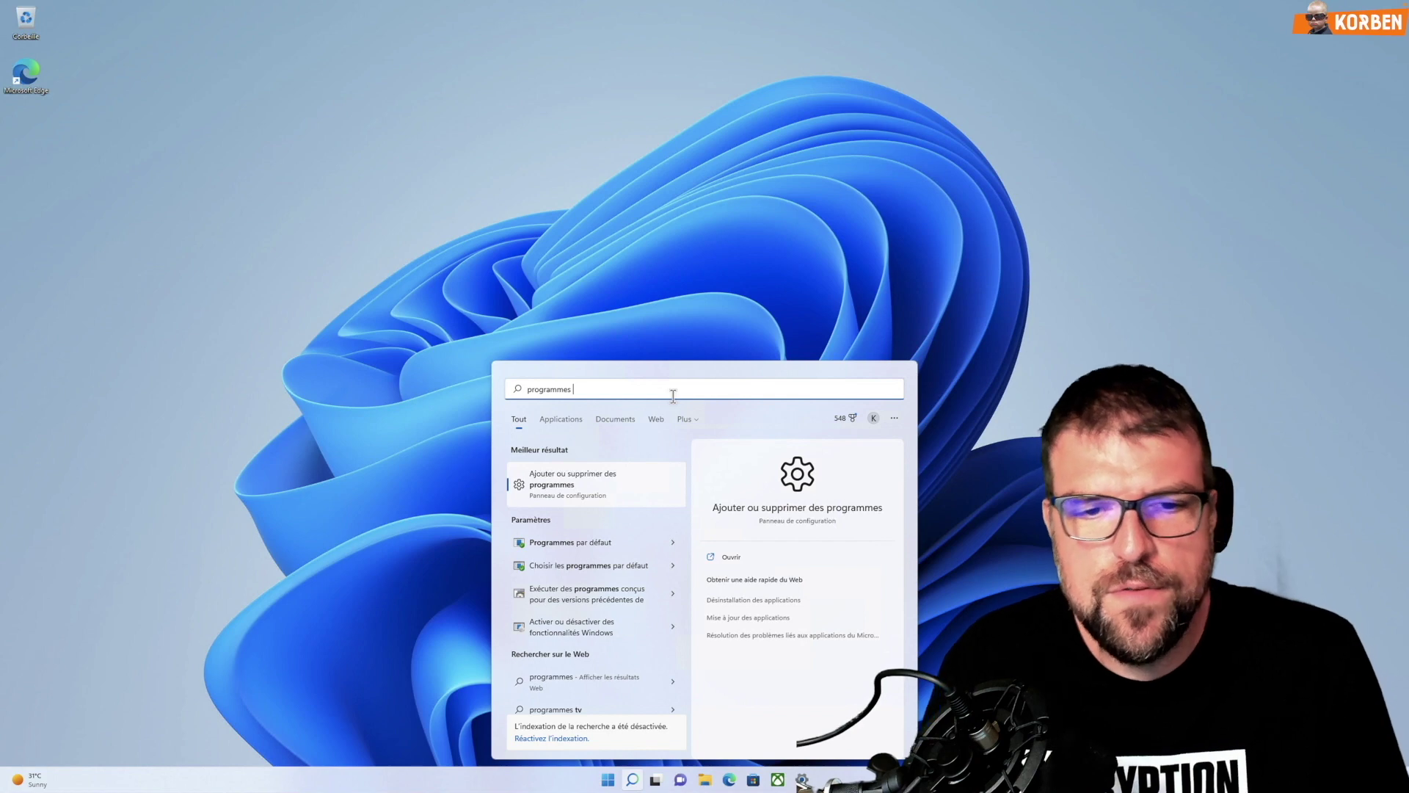
left_click(624, 631)
left_click_drag(637, 286, 491, 216)
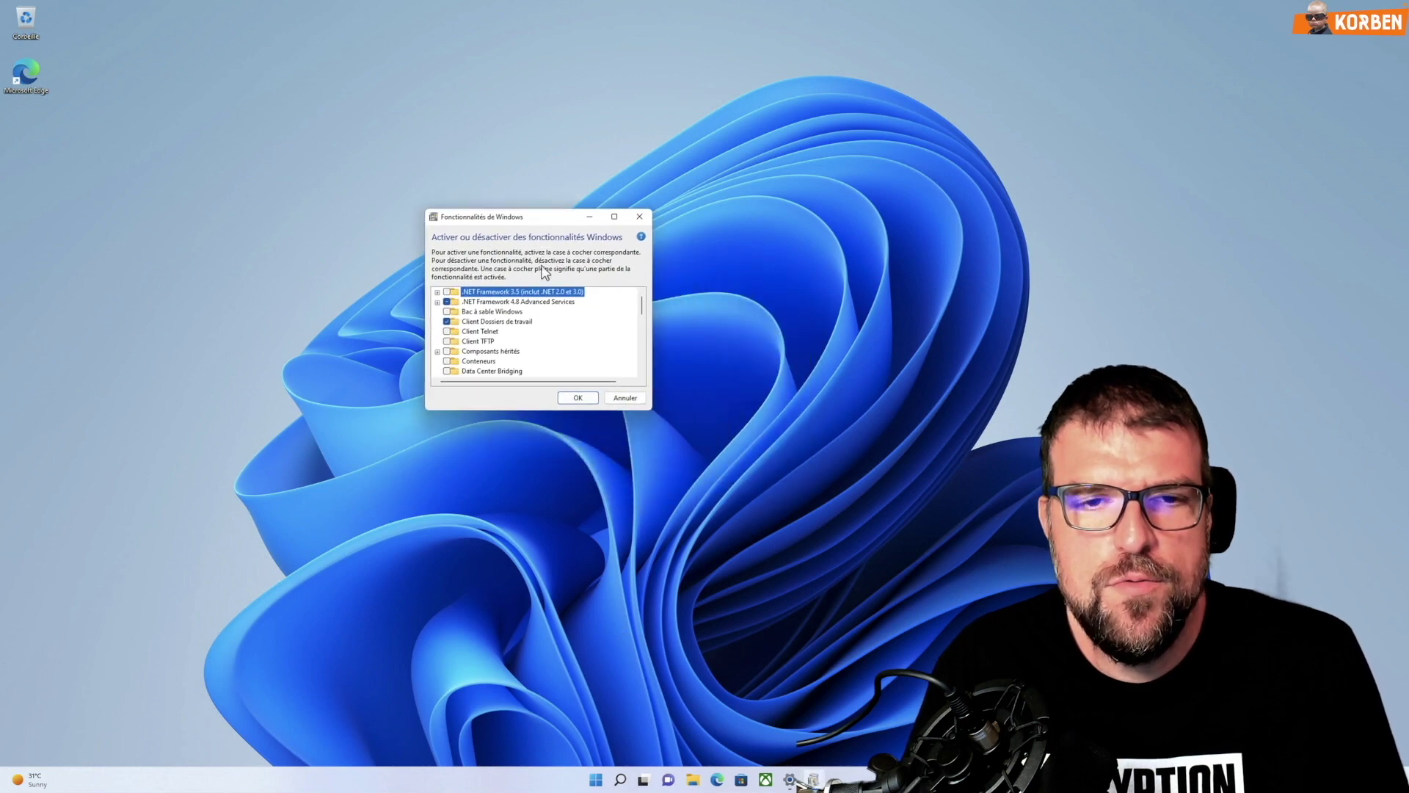
left_click_drag(655, 414, 811, 656)
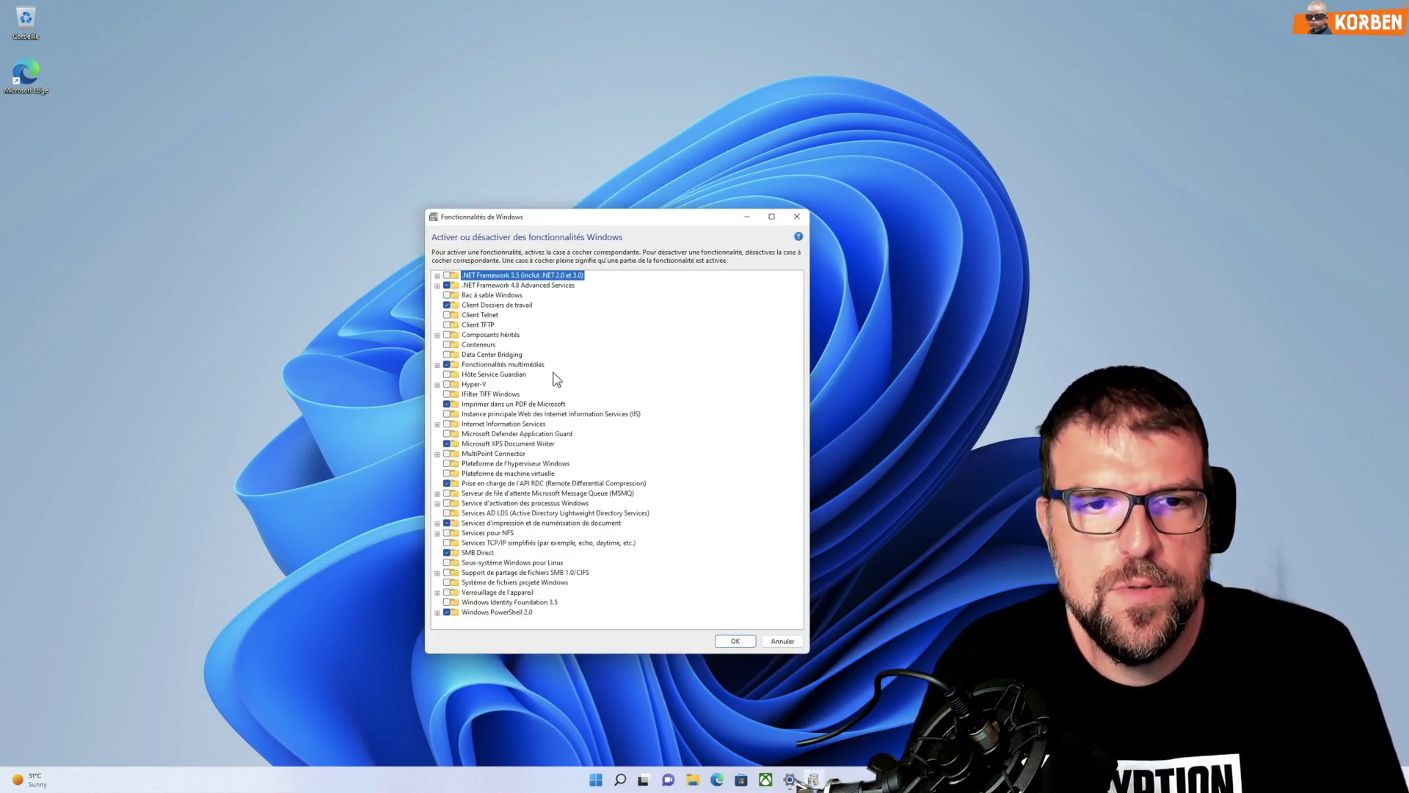
Enable the Windows Sandbox feature (Bac à sable Windows) and apply the change
mouse_move(470, 577)
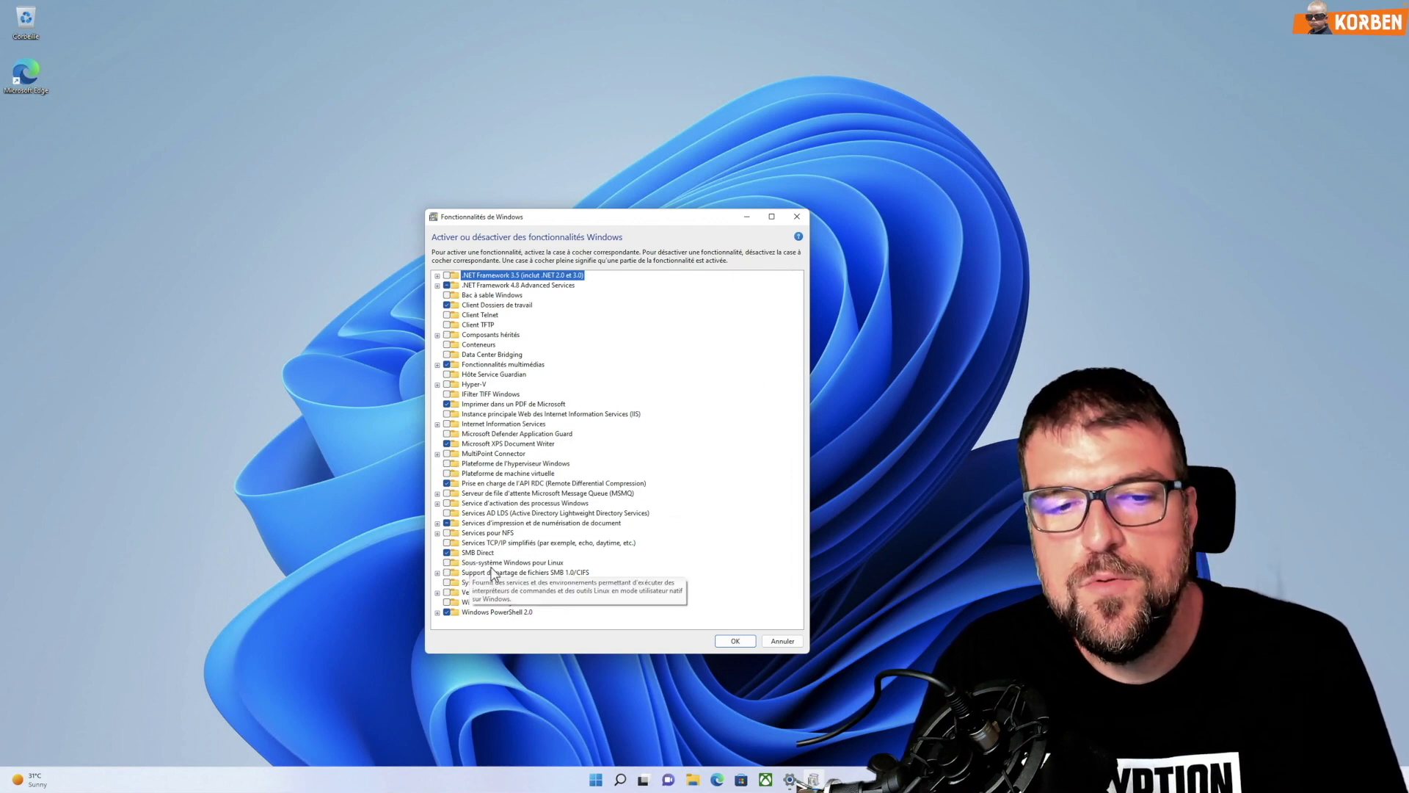
left_click(493, 564)
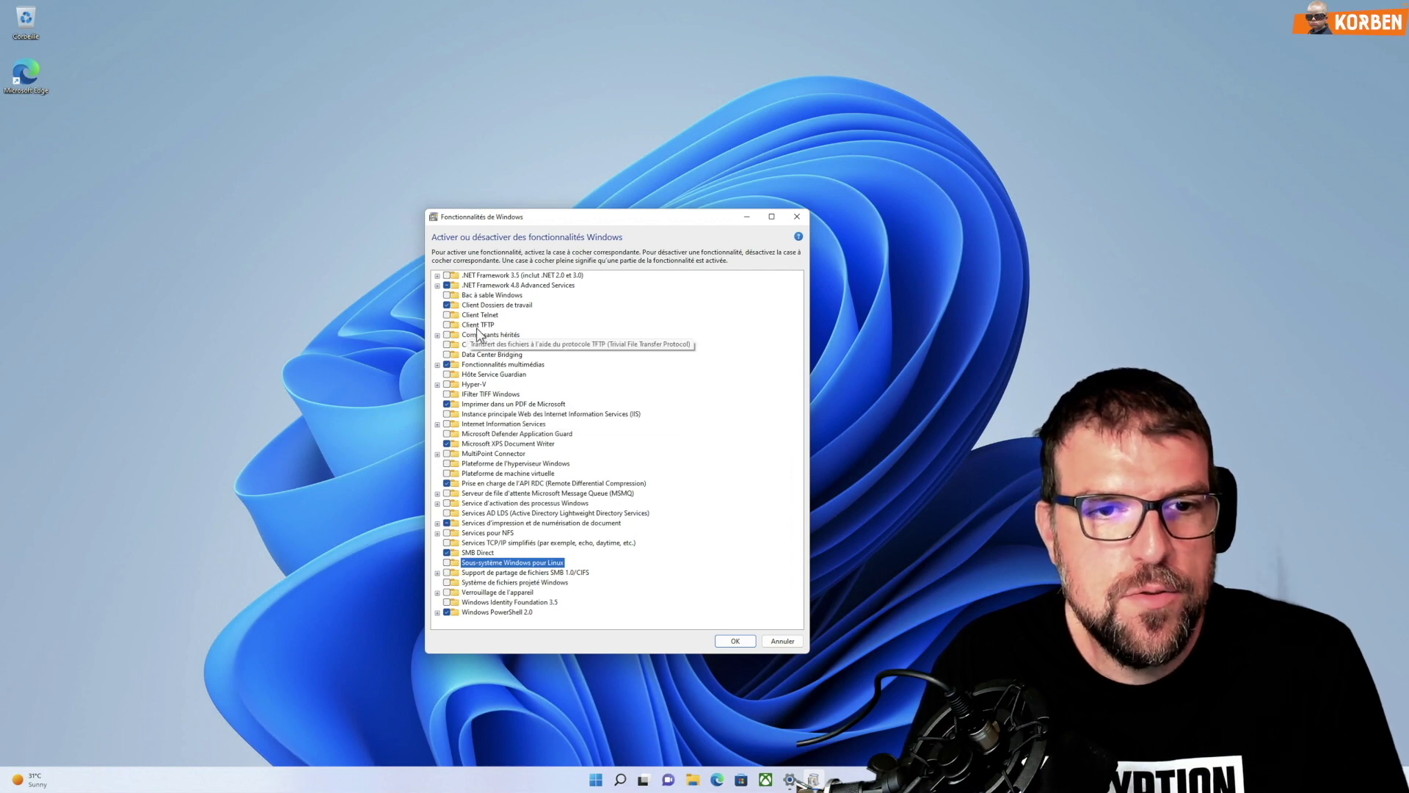
left_click(473, 295)
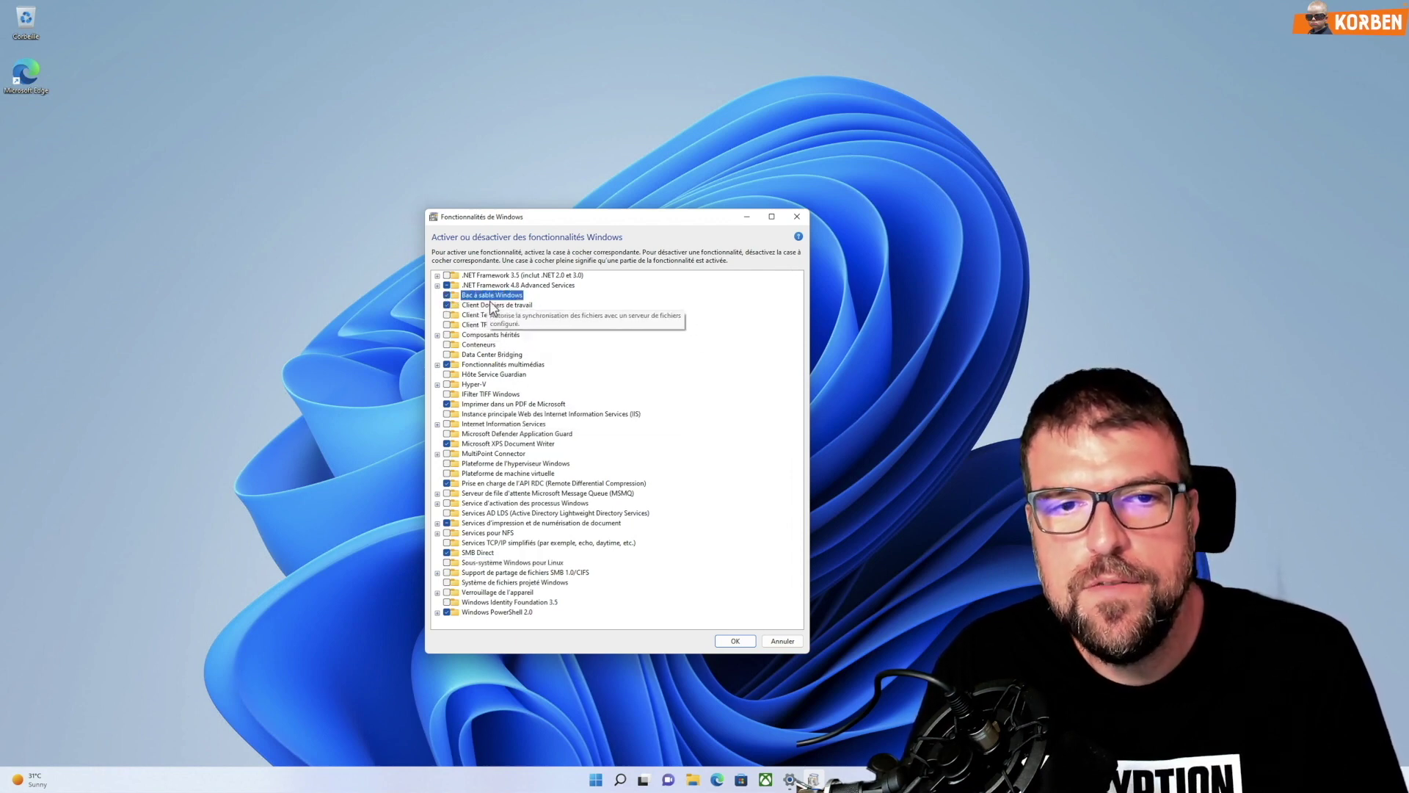
left_click(736, 641)
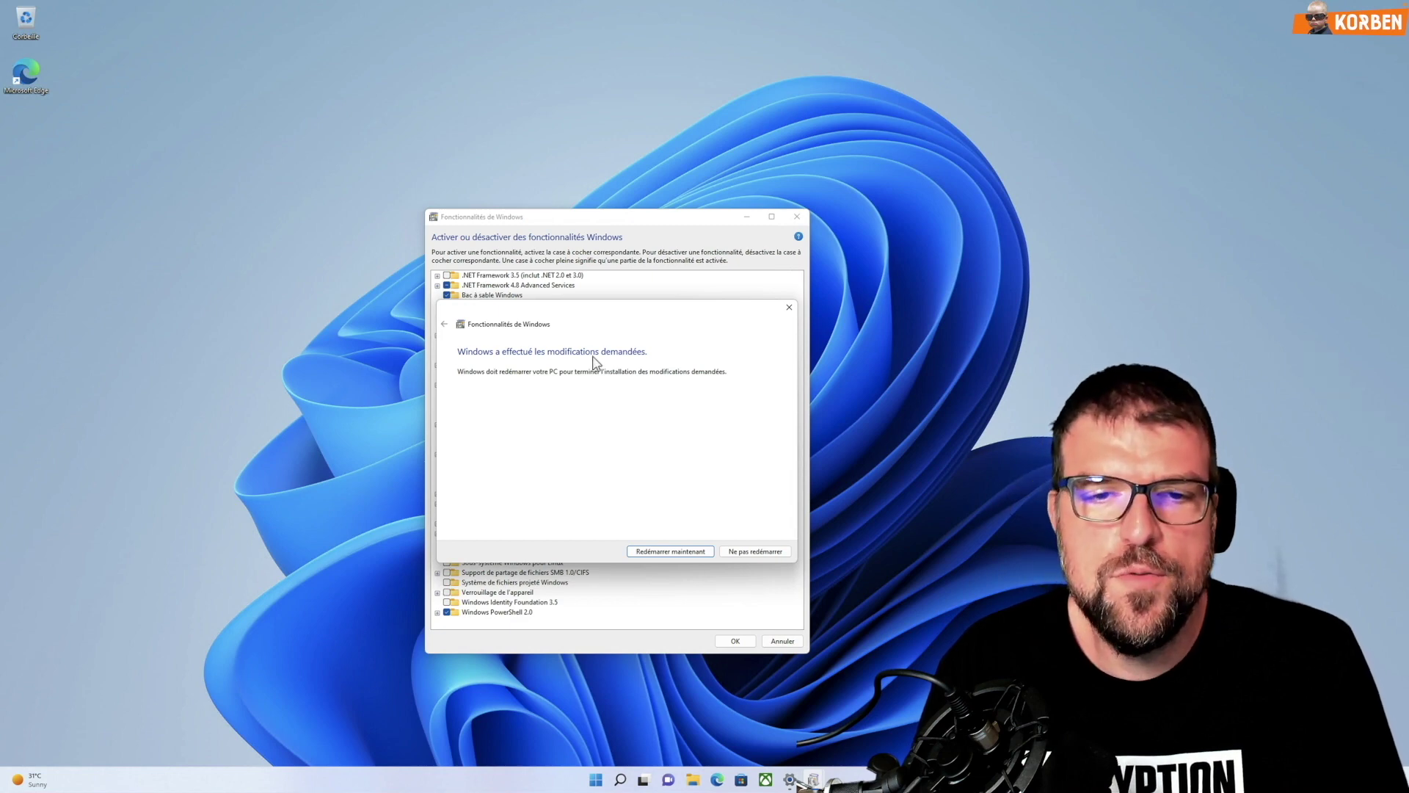
Move the restart dialog aside without restarting, search for "power", and open Windows PowerShell as administrator
left_click_drag(718, 318, 863, 145)
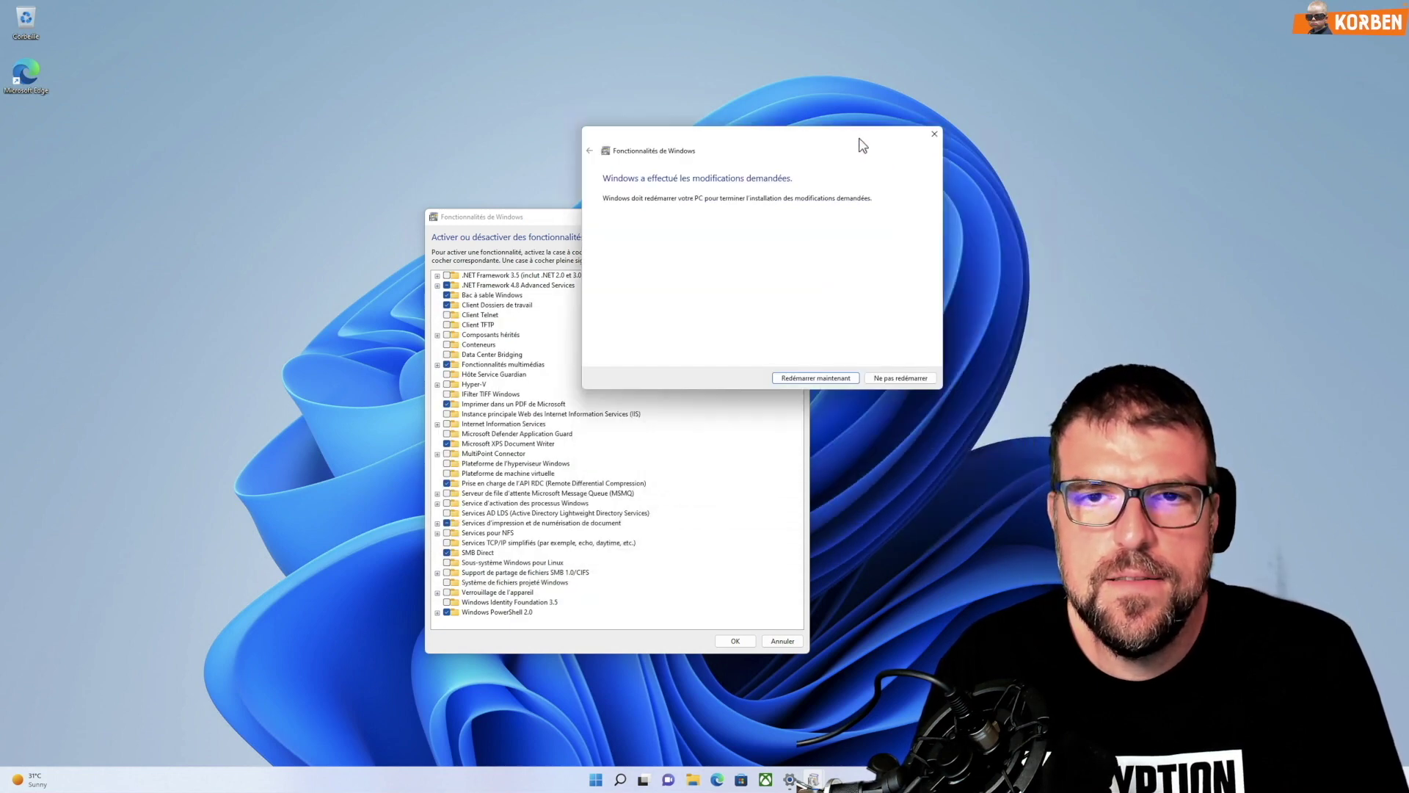
left_click(230, 362)
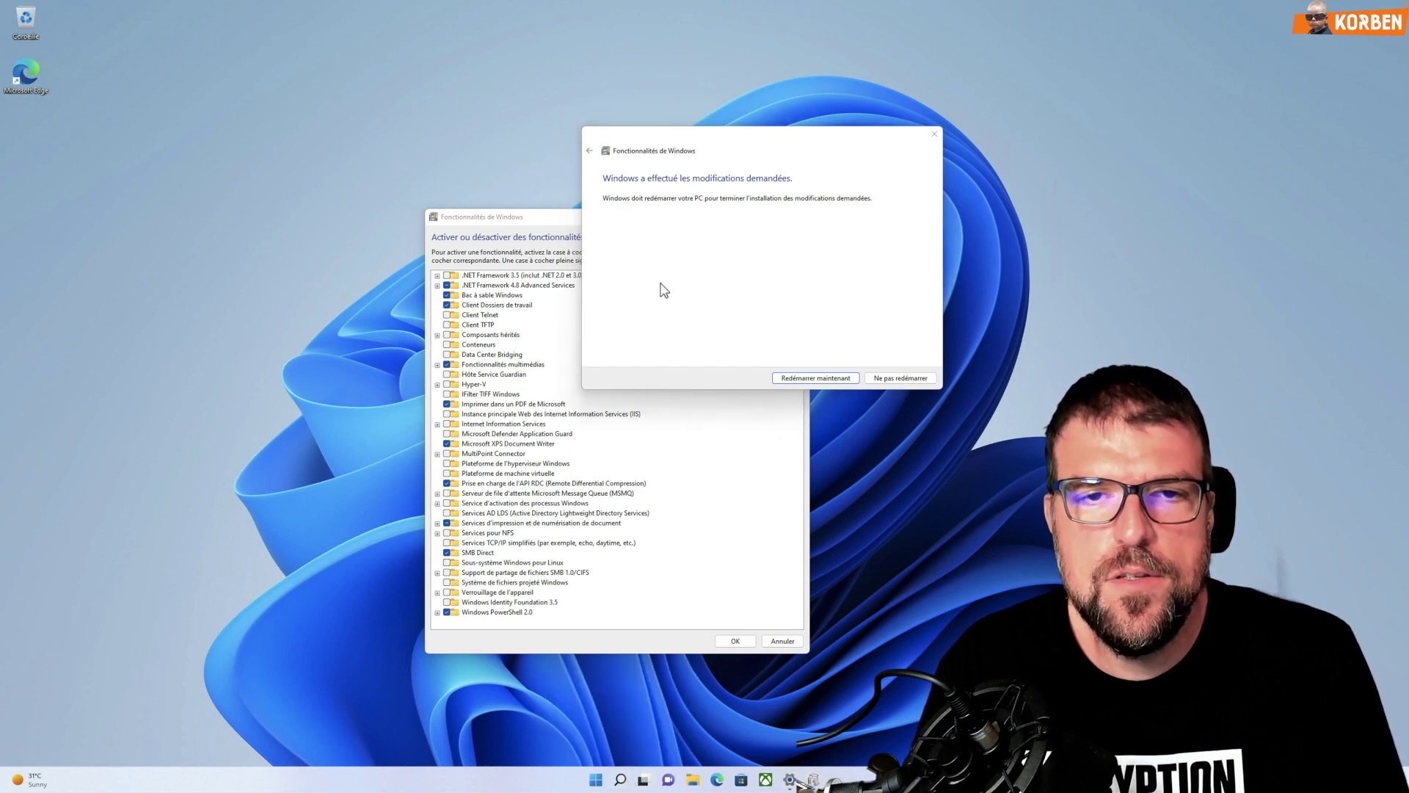
left_click(623, 780)
type("power")
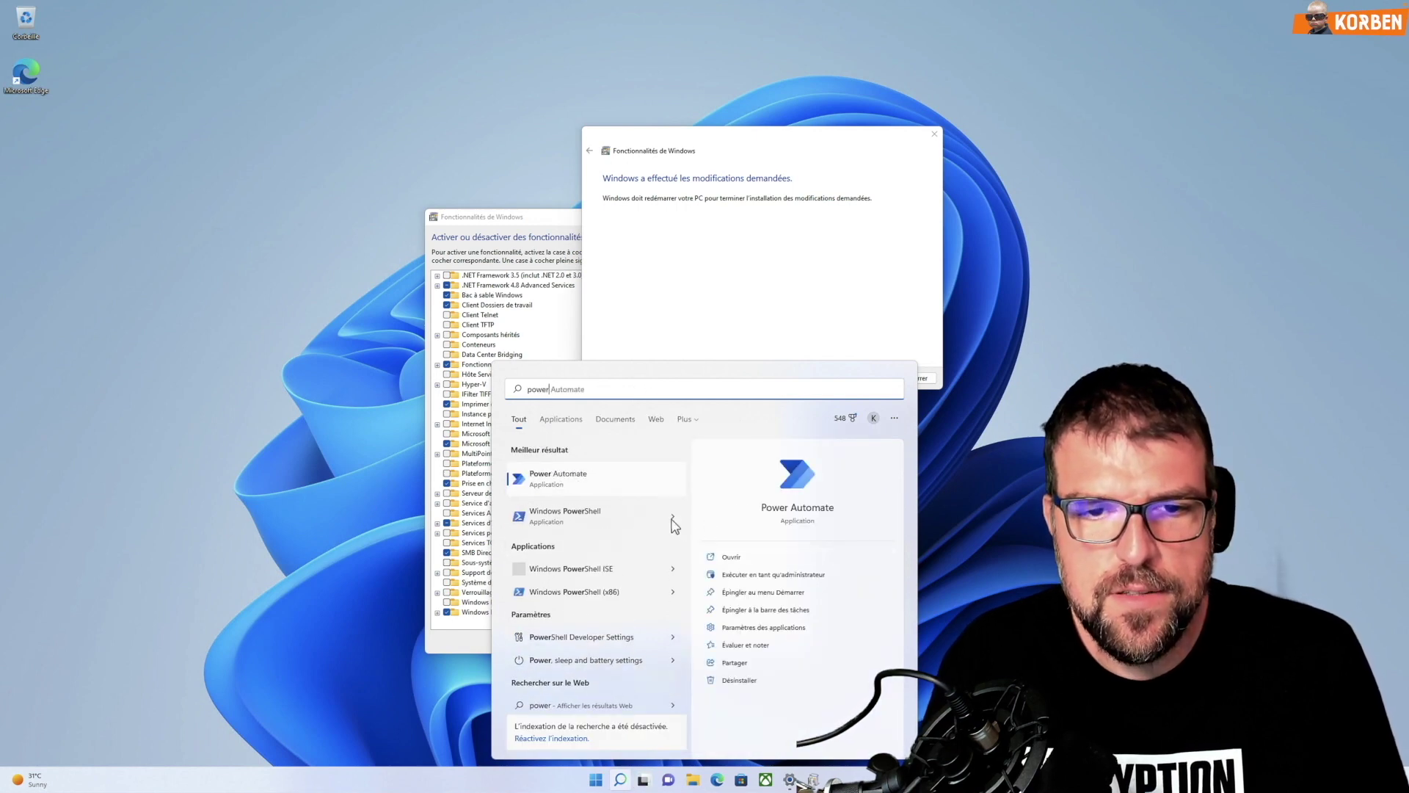
left_click(635, 525)
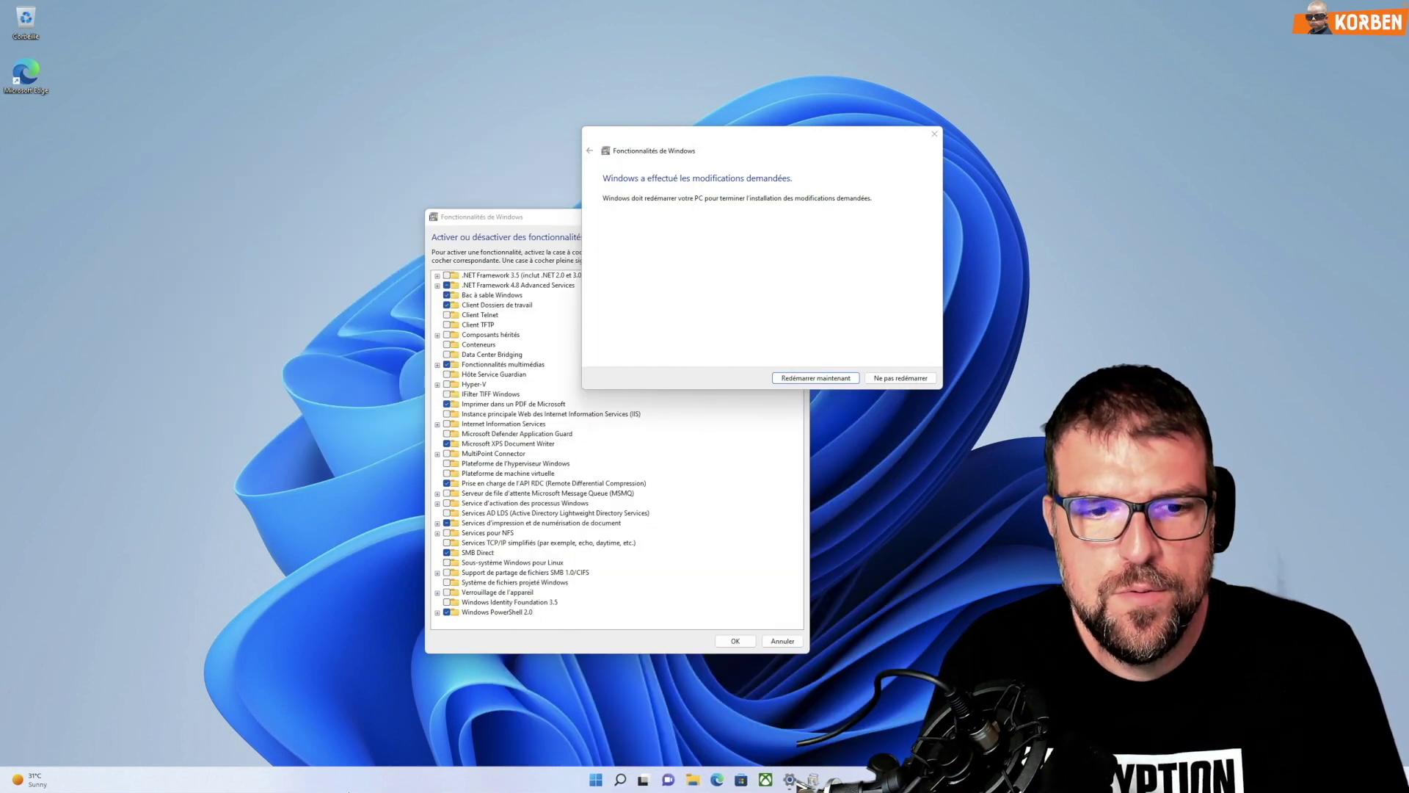
left_click(620, 779)
type("power")
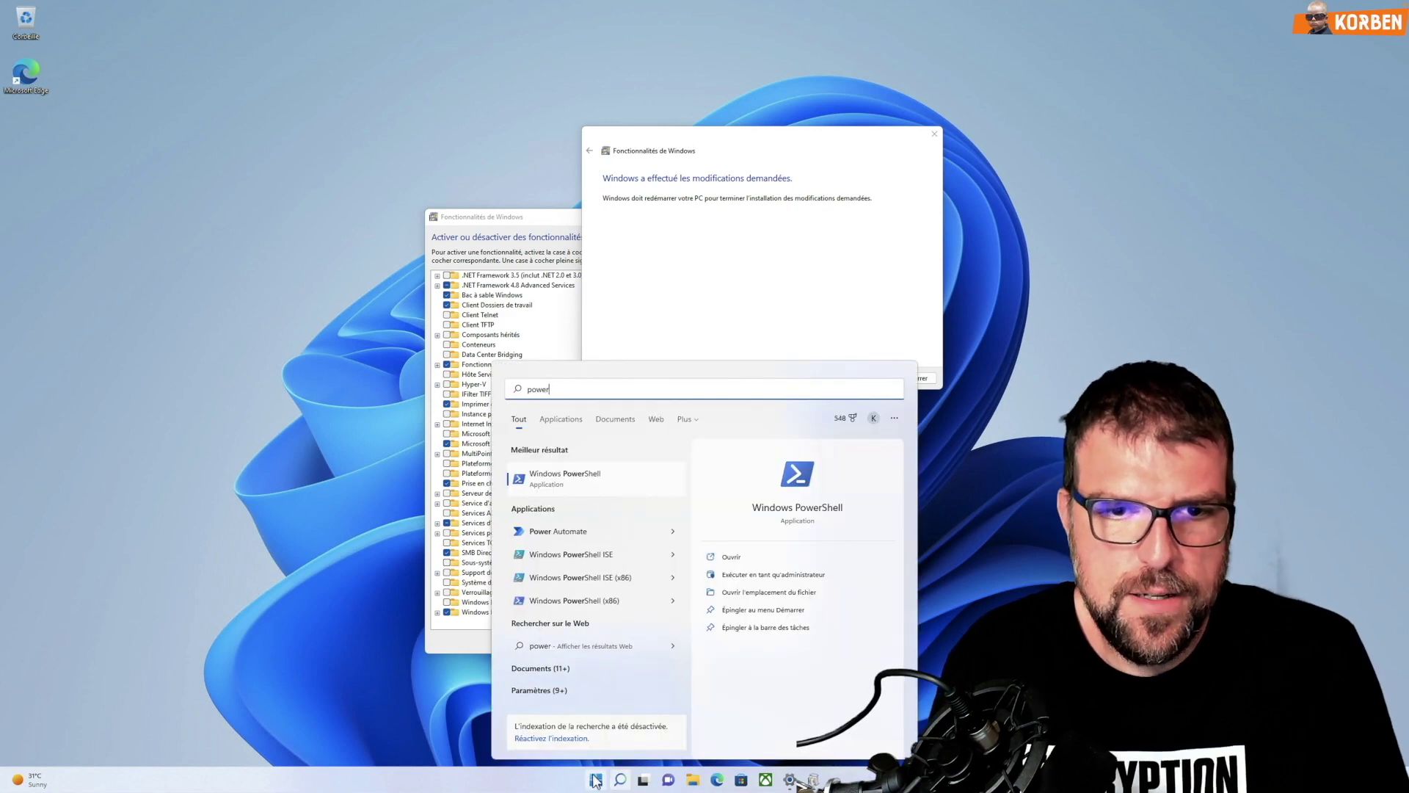
left_click(746, 574)
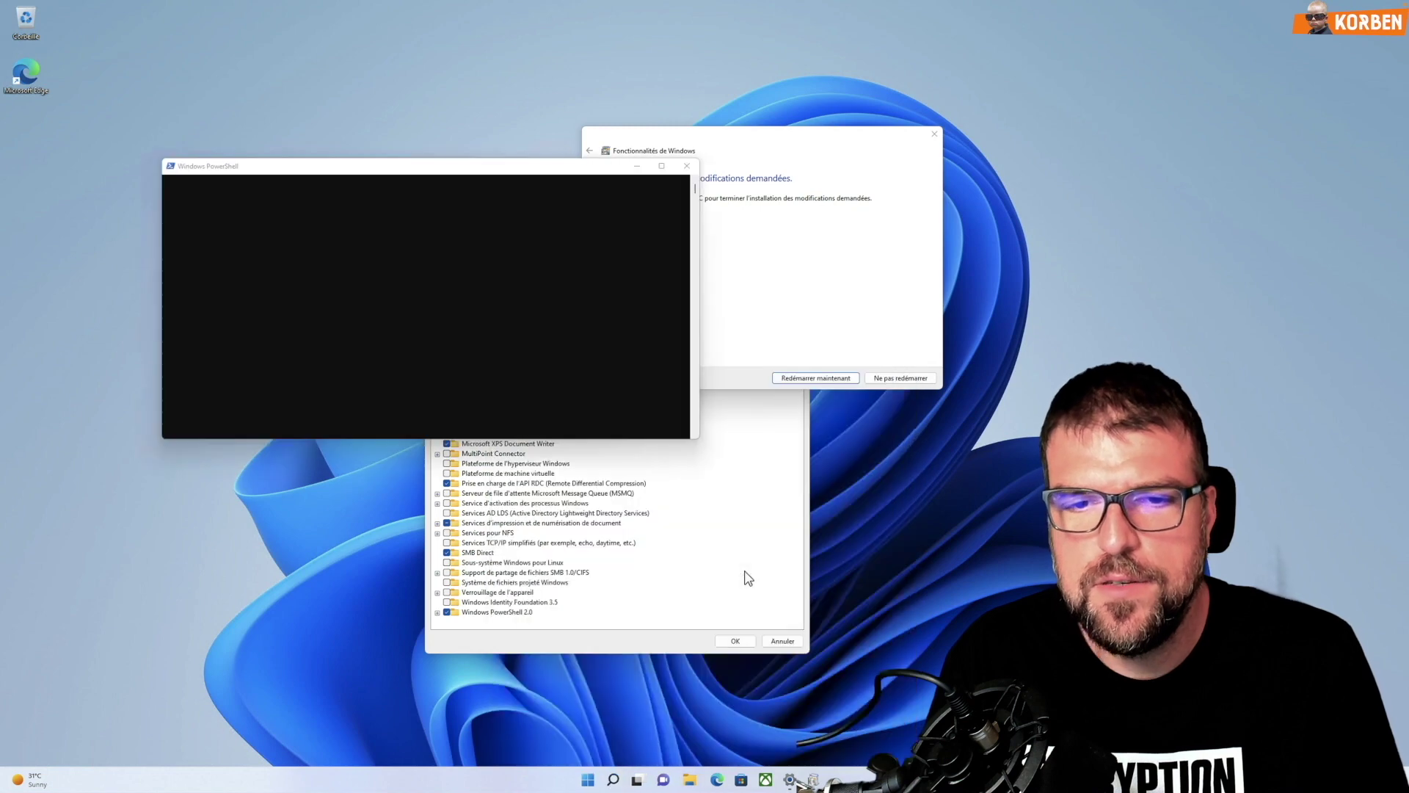
Enter the Enable-WindowsOptionalFeature cmdlet at the PowerShell prompt, shortening it to Enable-Windows and autocompleting it again
left_click(492, 304)
type("Enable-WindowsOptionalFeature")
key("Tab")
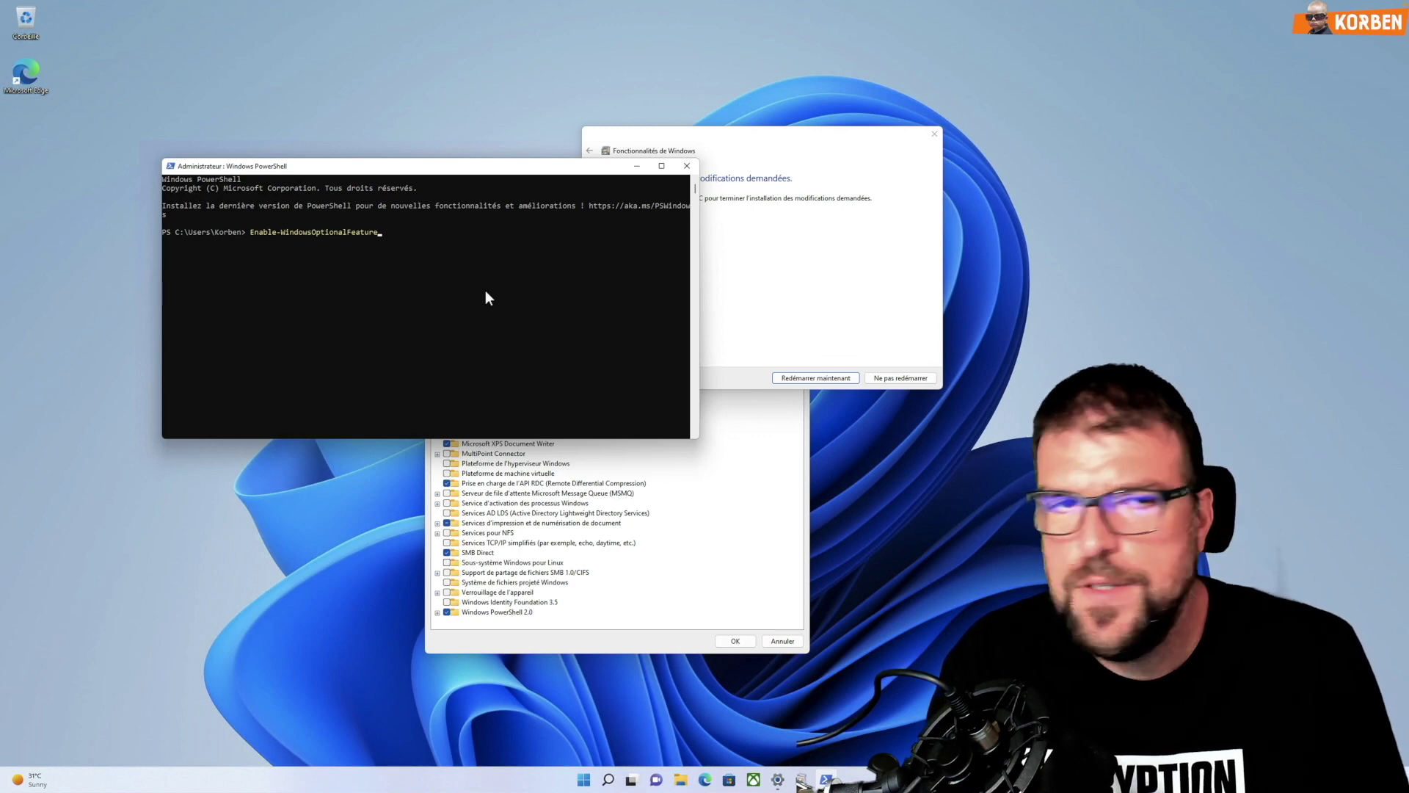
key("BackSpace")
key("BackSpace")
key("BackSpace")
key("BackSpace")
key("BackSpace")
key("BackSpace")
key("BackSpace")
key("BackSpace")
key("BackSpace")
key("BackSpace")
key("BackSpace")
key("BackSpace")
key("BackSpace")
key("BackSpace")
key("BackSpace")
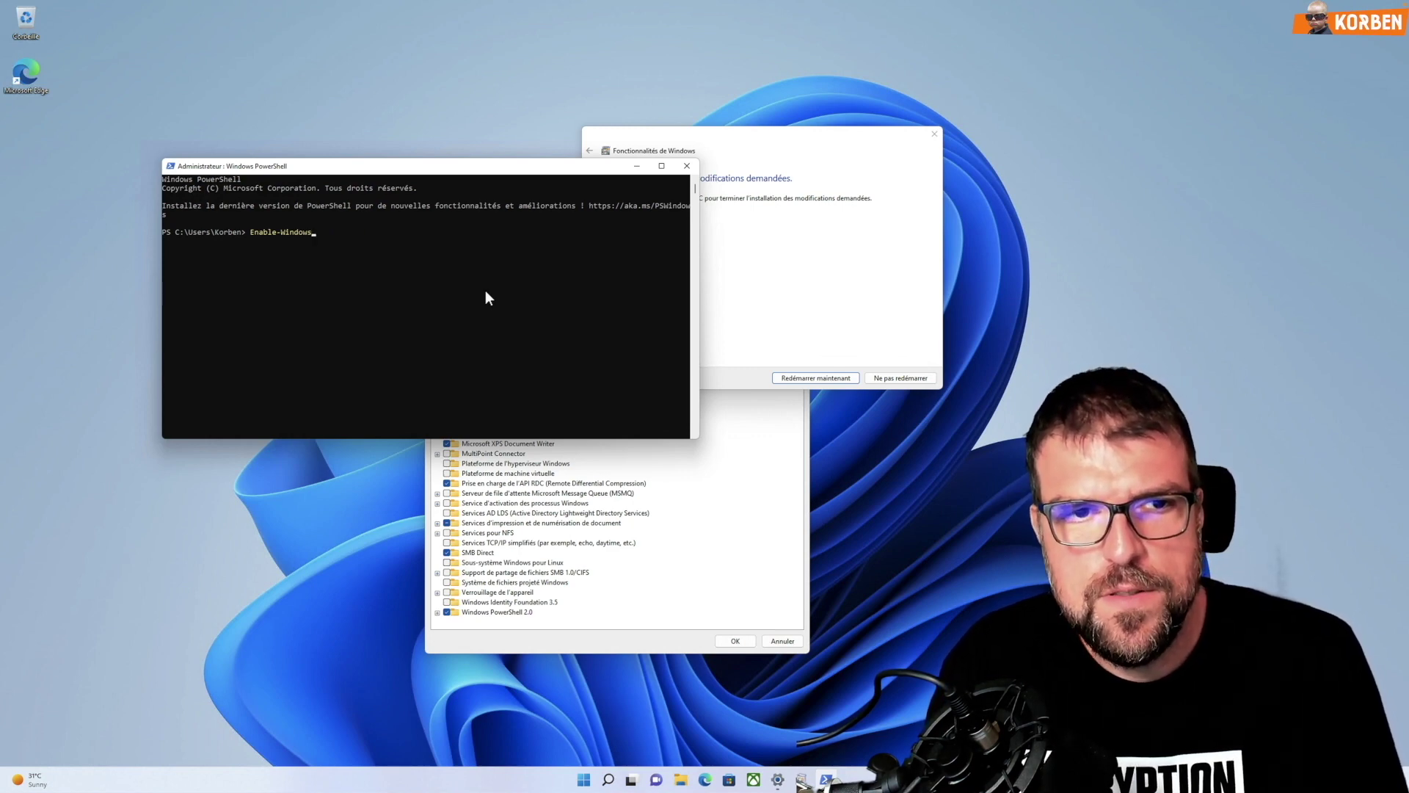
key("Tab")
key("Tab")
key("Tab")
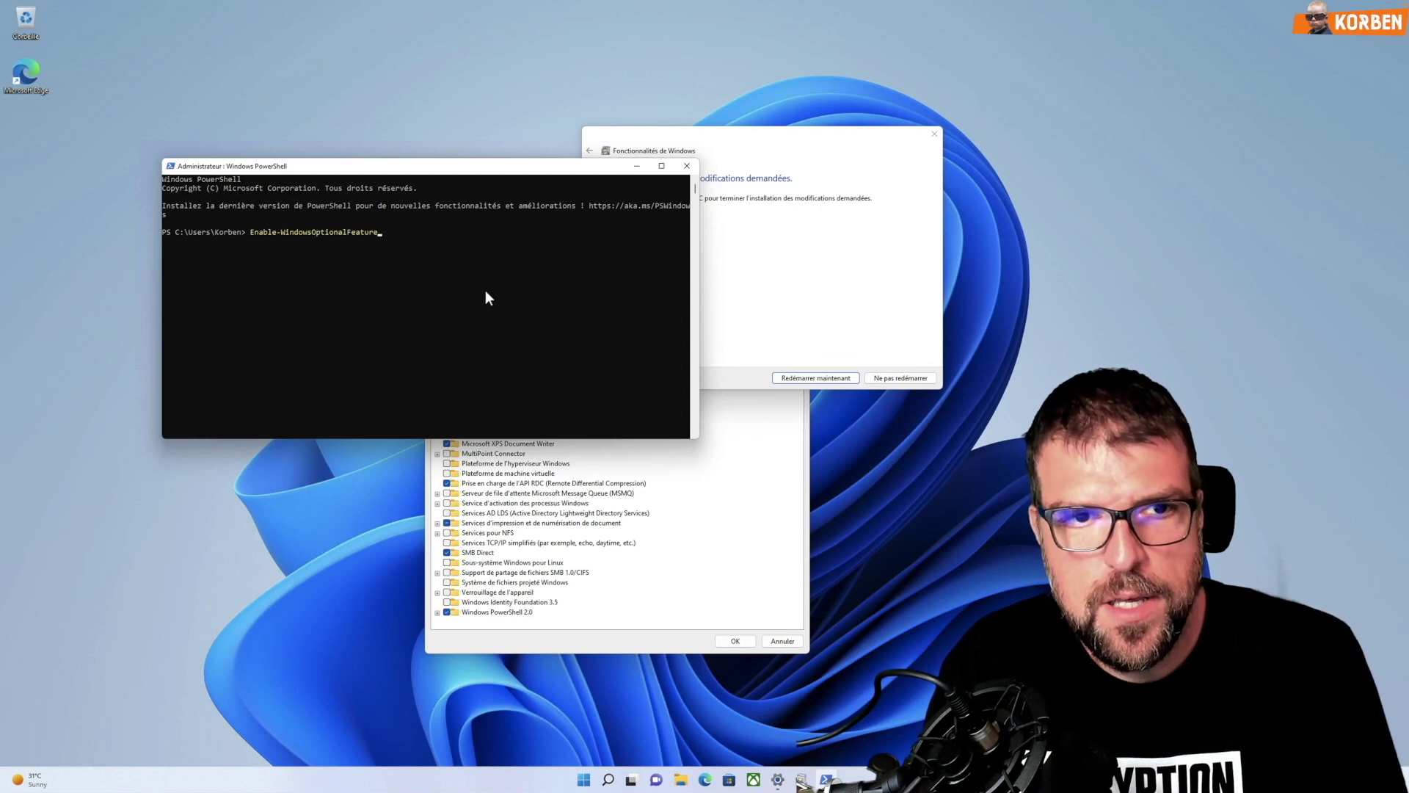
key("Tab")
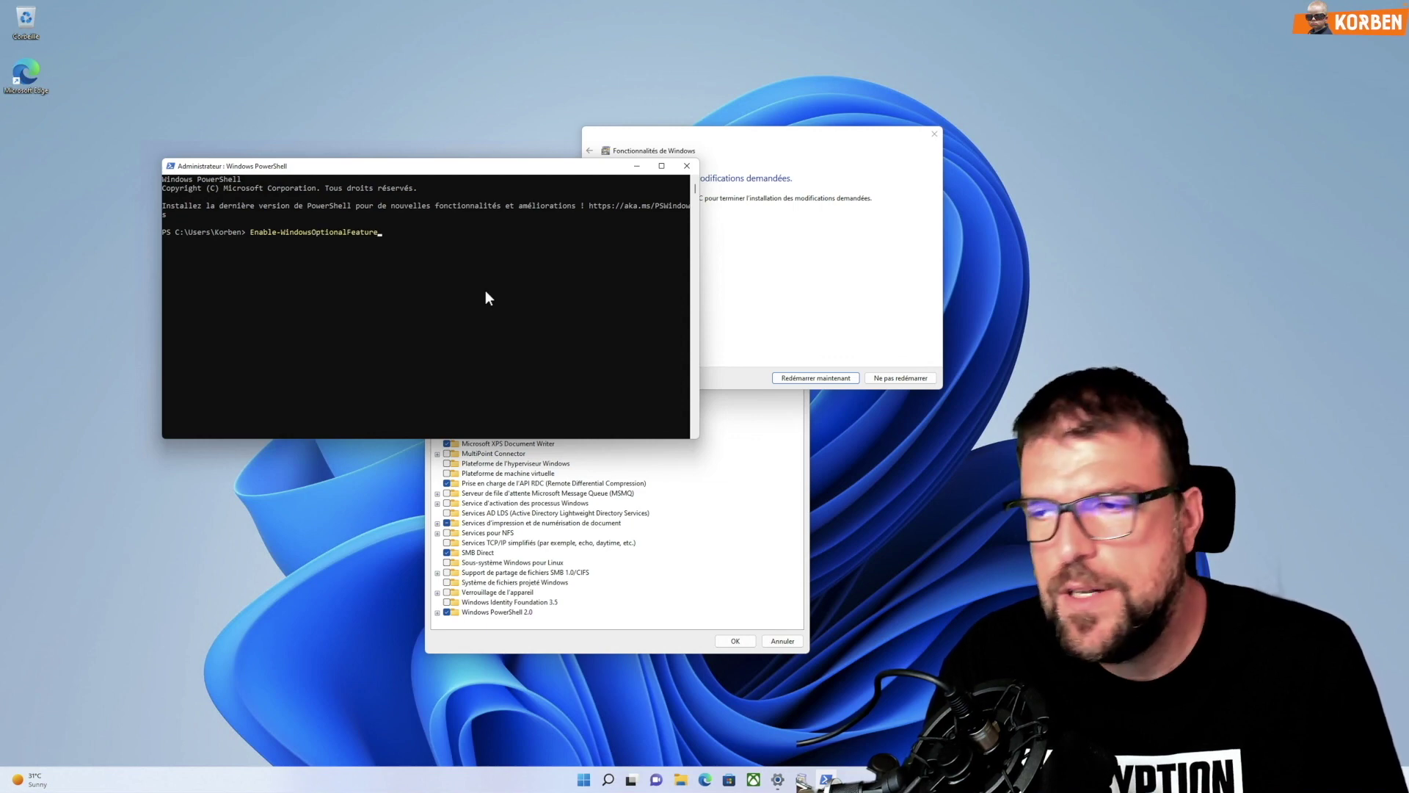
Add the parameters -Online -FeatureName "Containers-DisposableClientVM" -All to the cmdlet and run it
type("-Online -FeatureName")
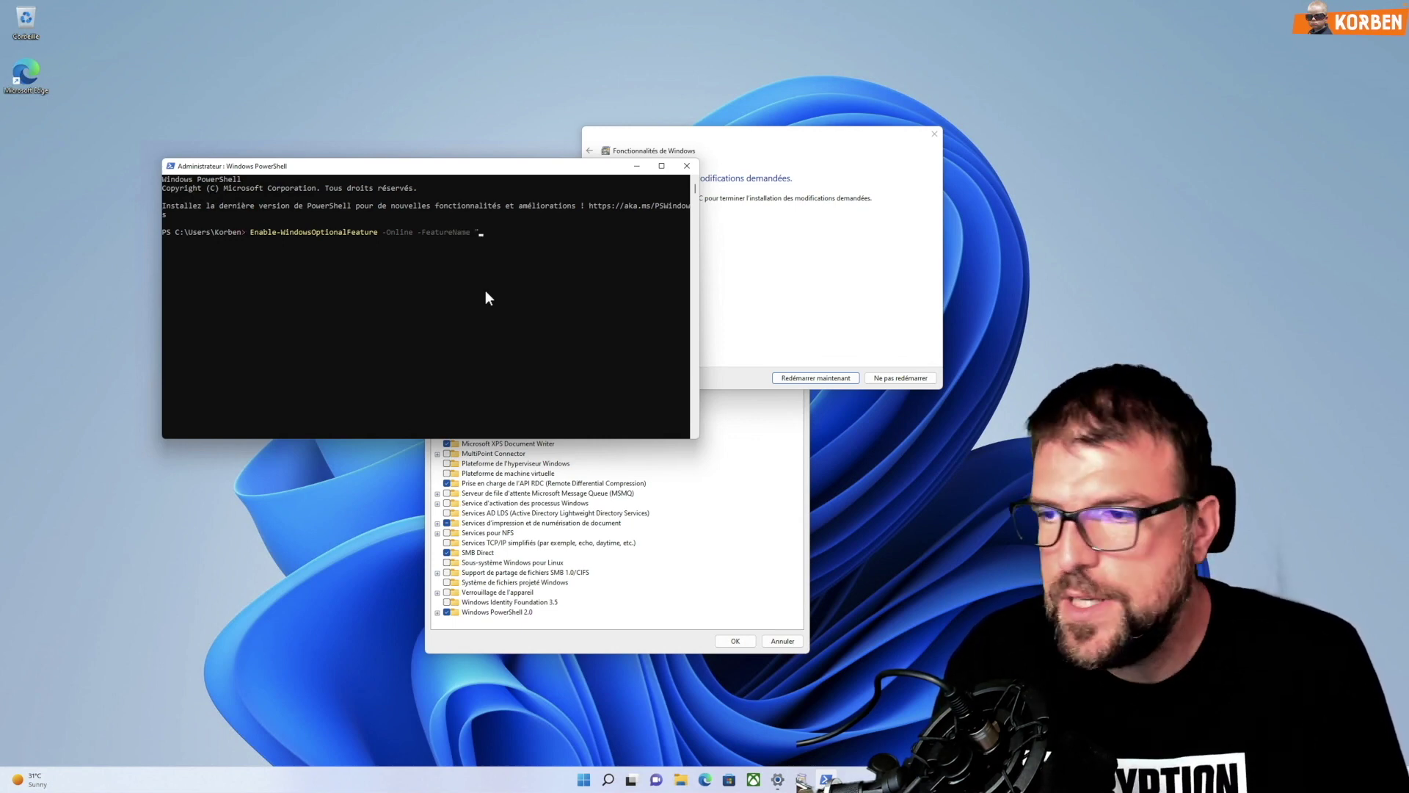
type(" \"Containe")
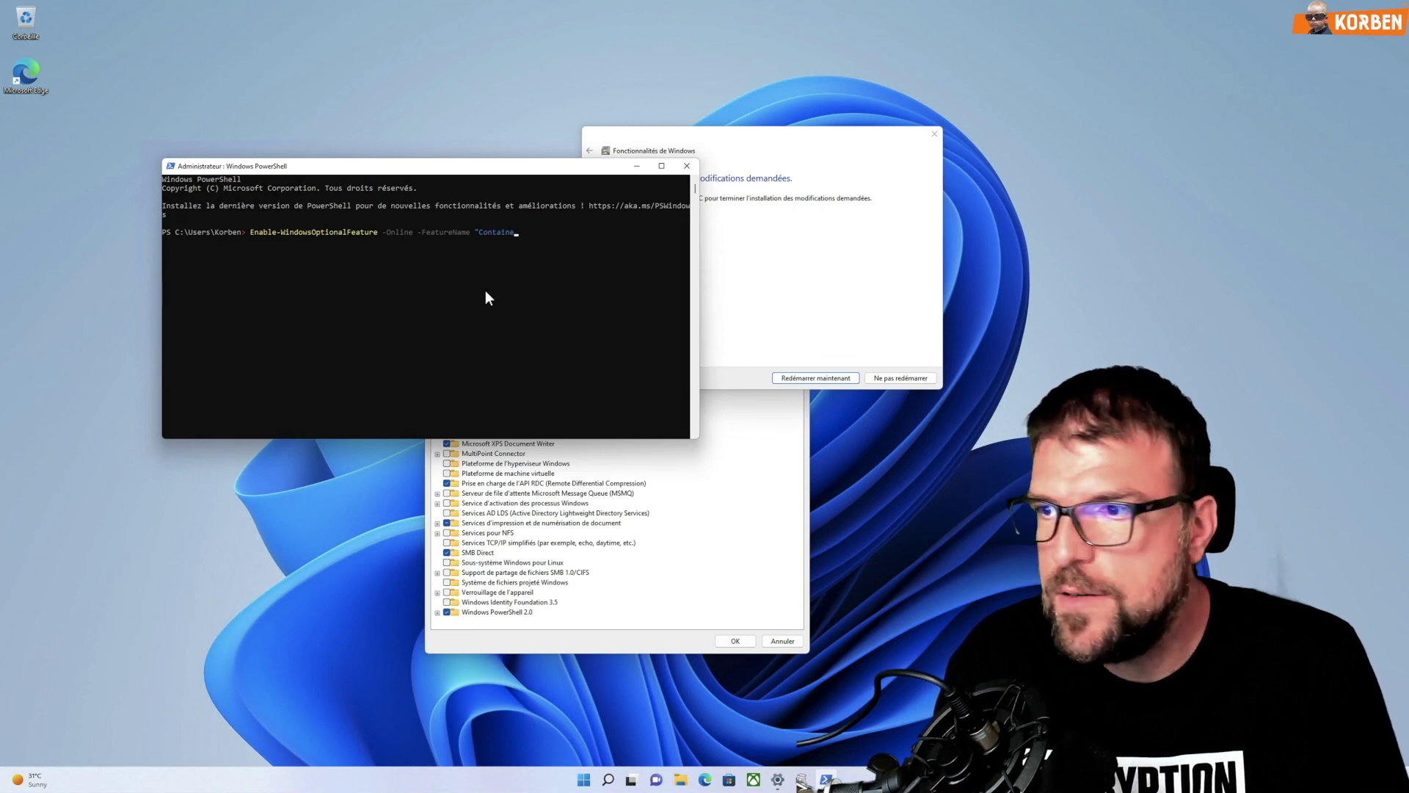
type("rs-DisposableClientVM")
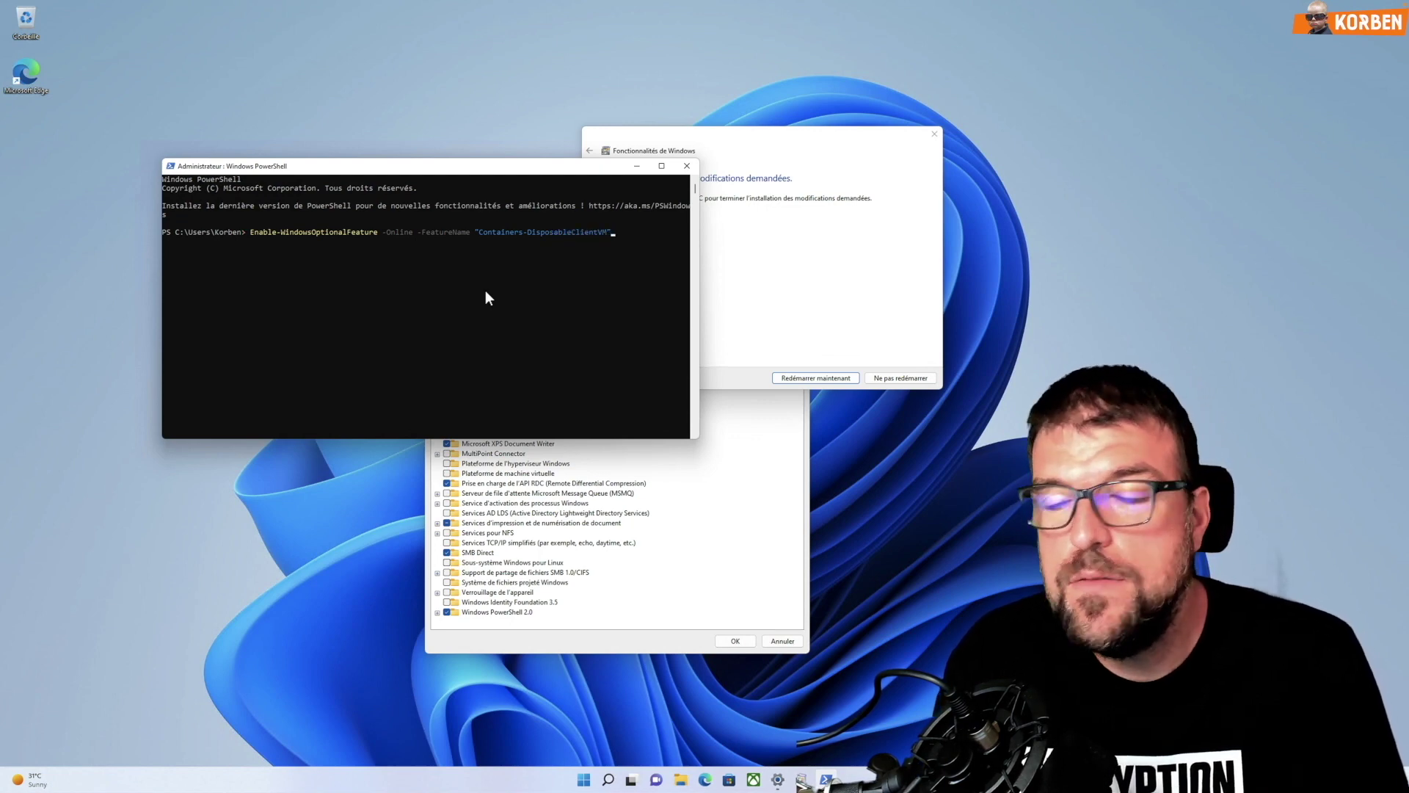
type("\" -")
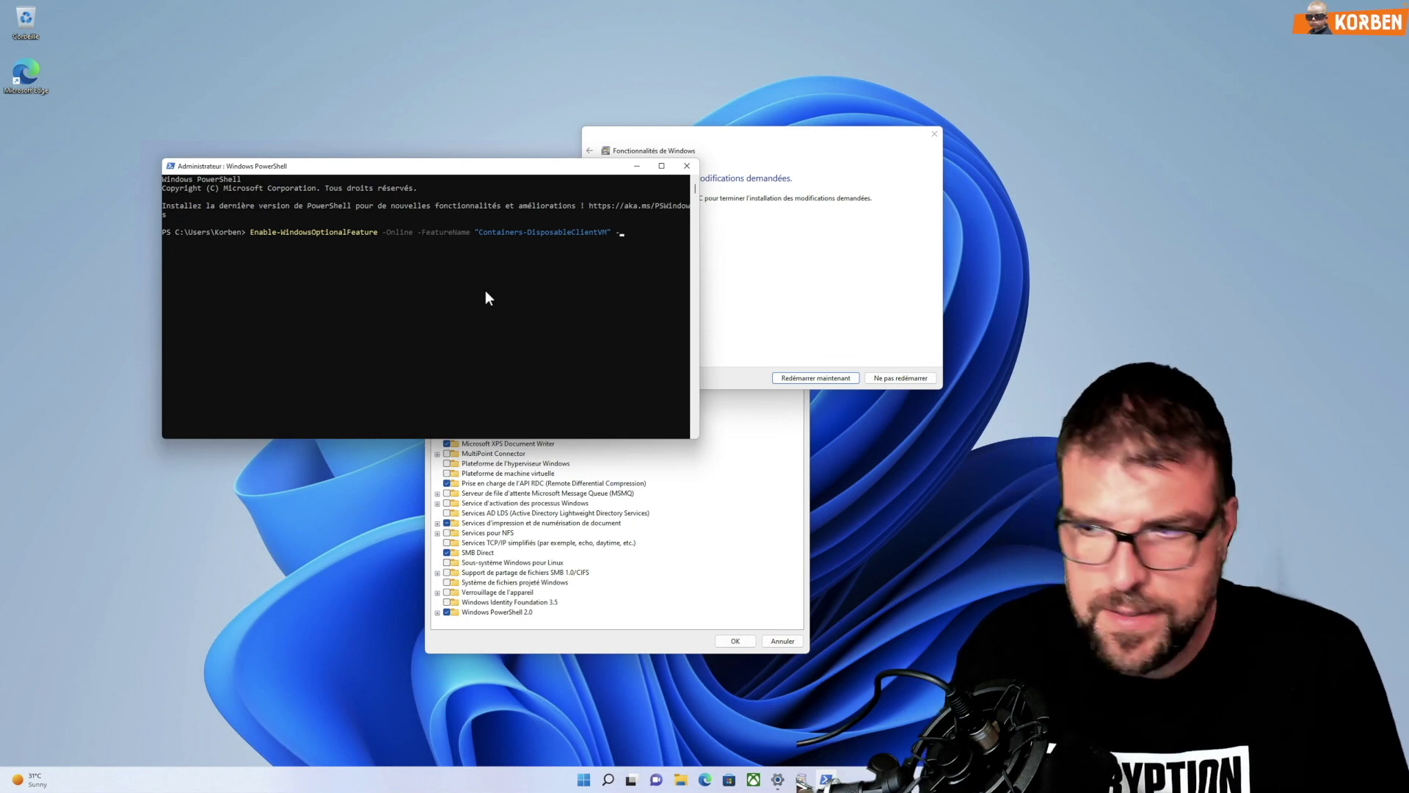
type("All")
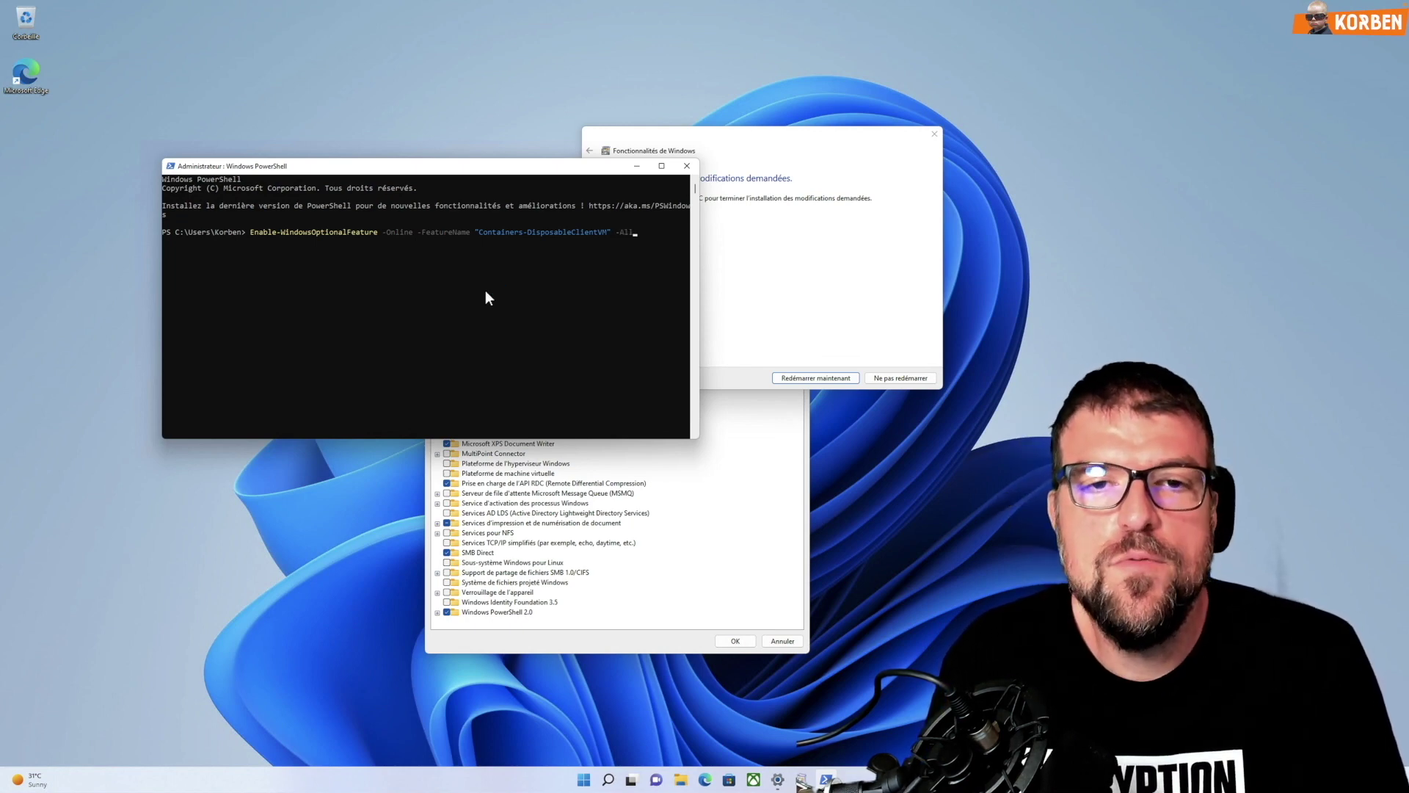
key("Return")
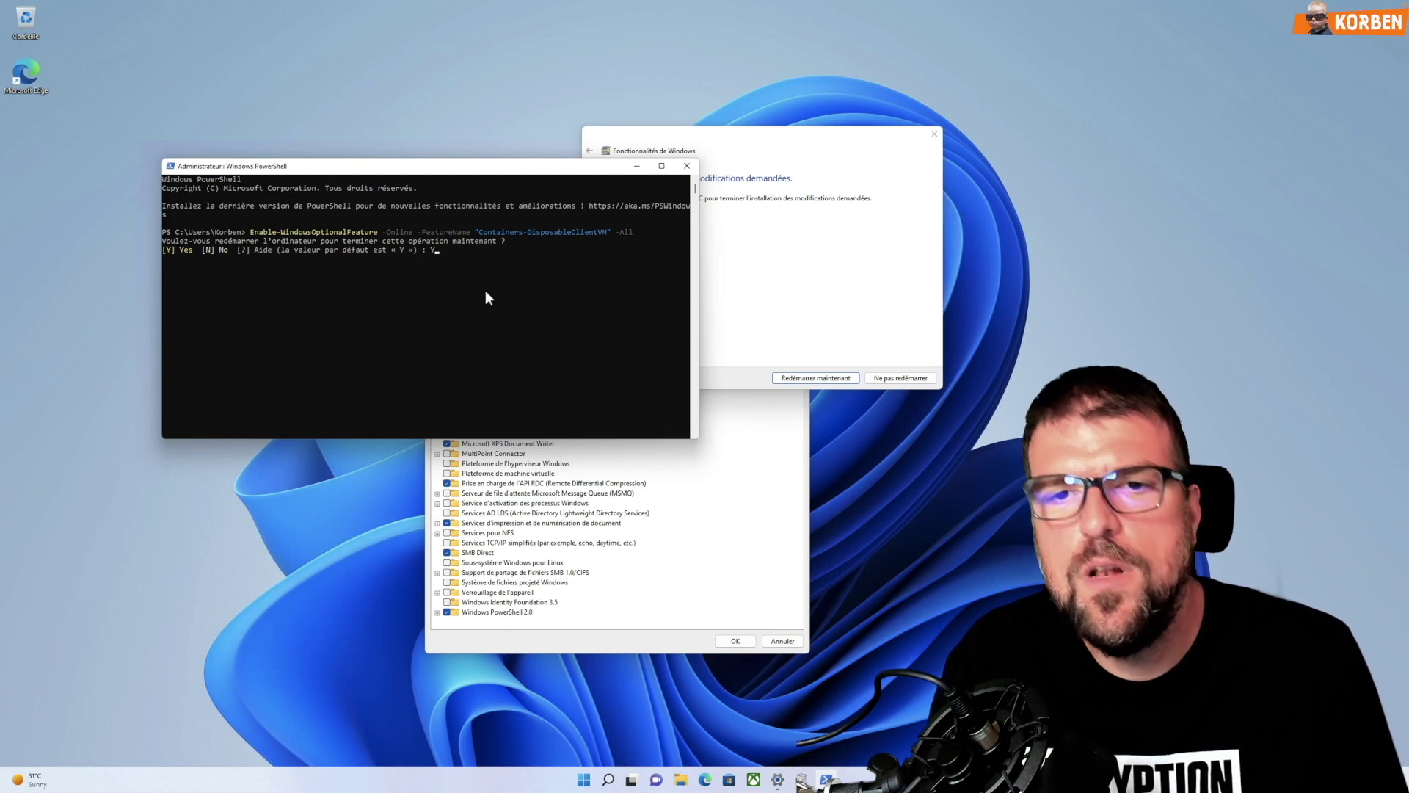
Move the PowerShell window aside and answer Y to restart the computer
left_click_drag(462, 165, 347, 138)
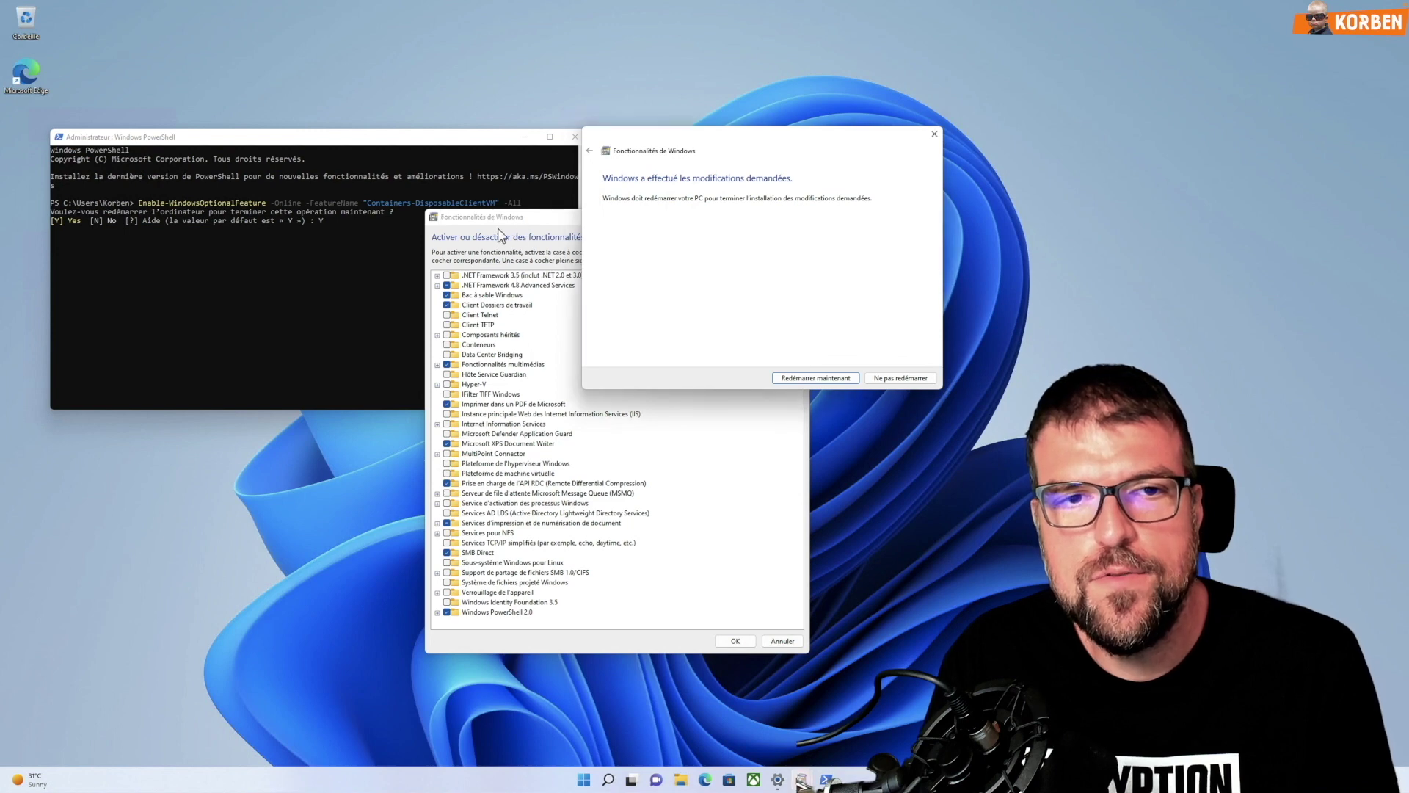
left_click(357, 211)
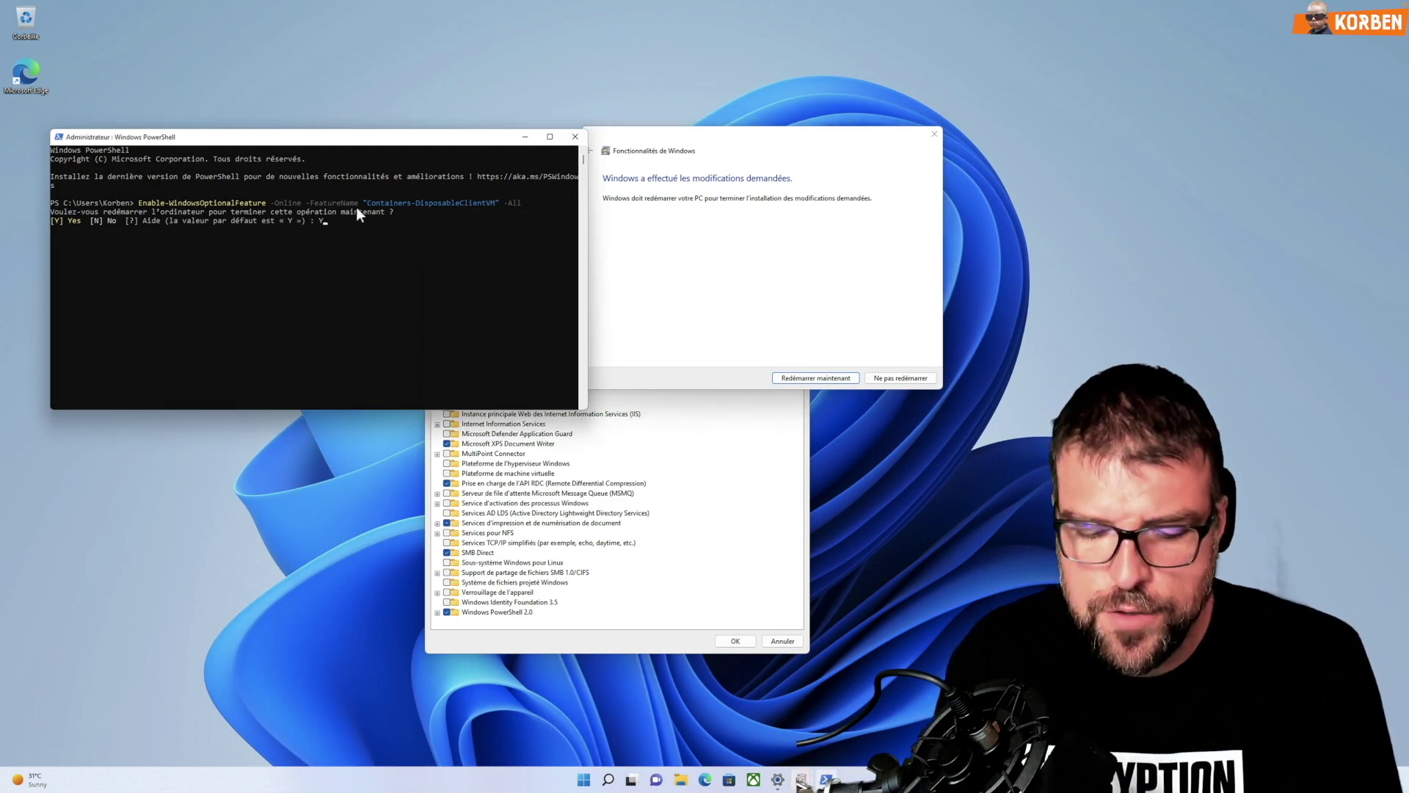
type("Y")
key("Return")
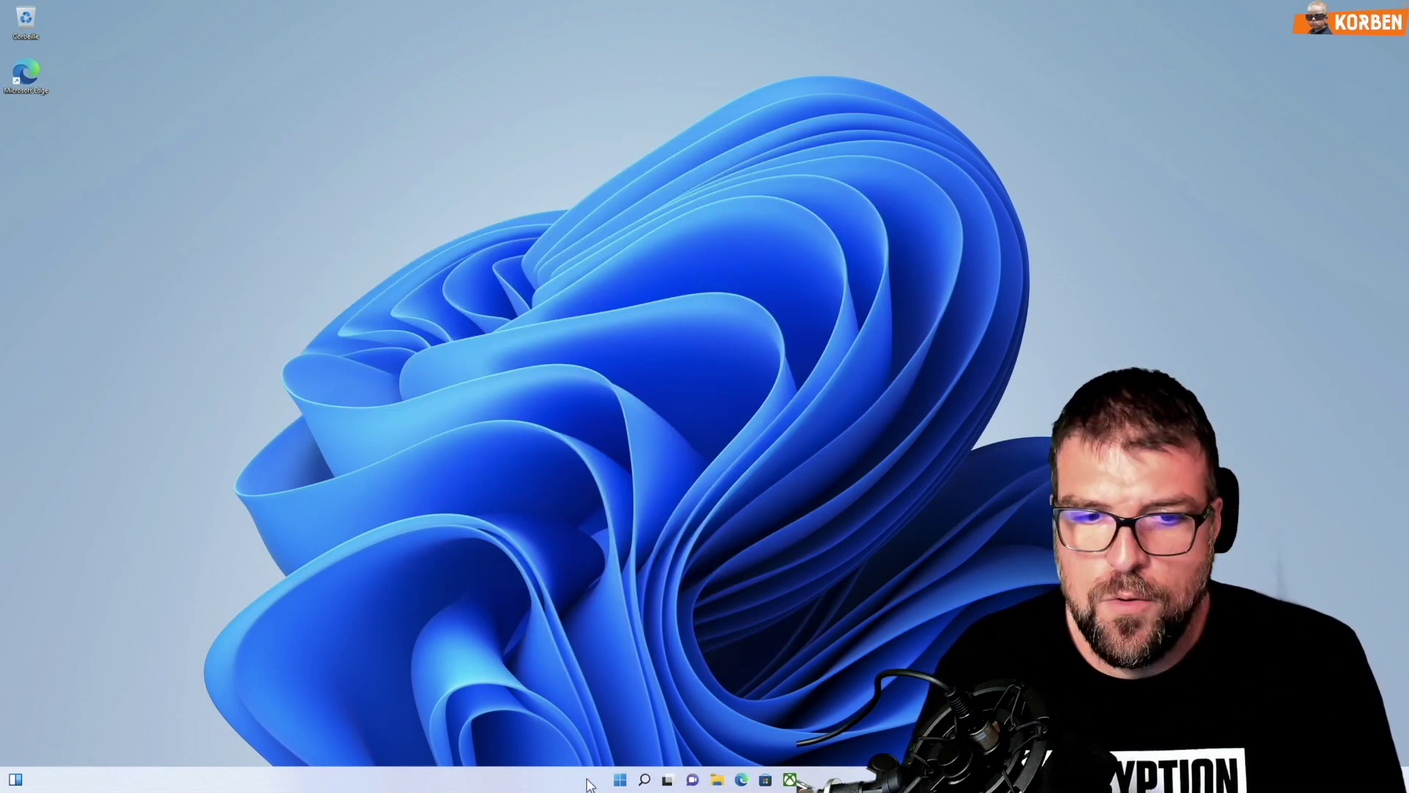
Launch Windows Sandbox from the full list of installed applications
left_click(620, 780)
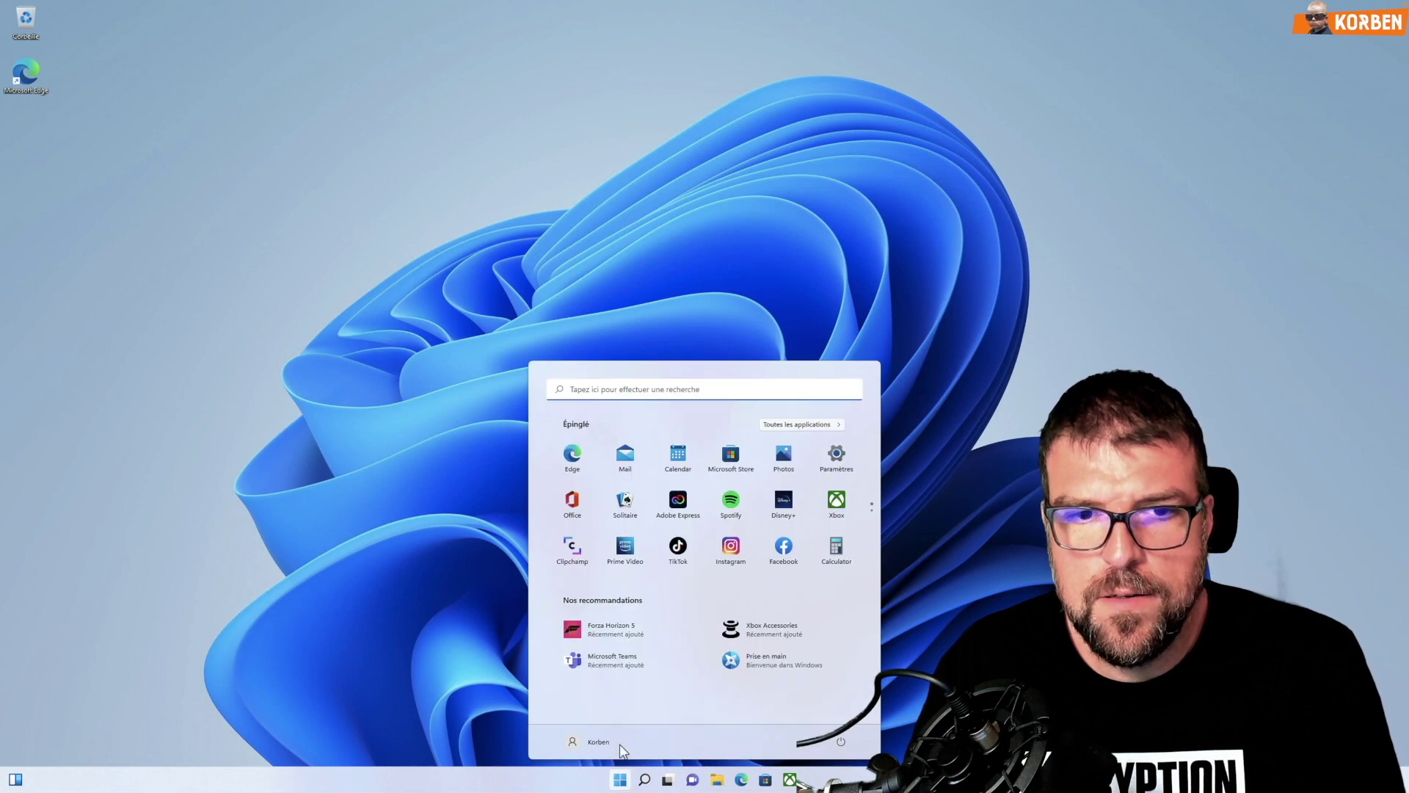
left_click(800, 424)
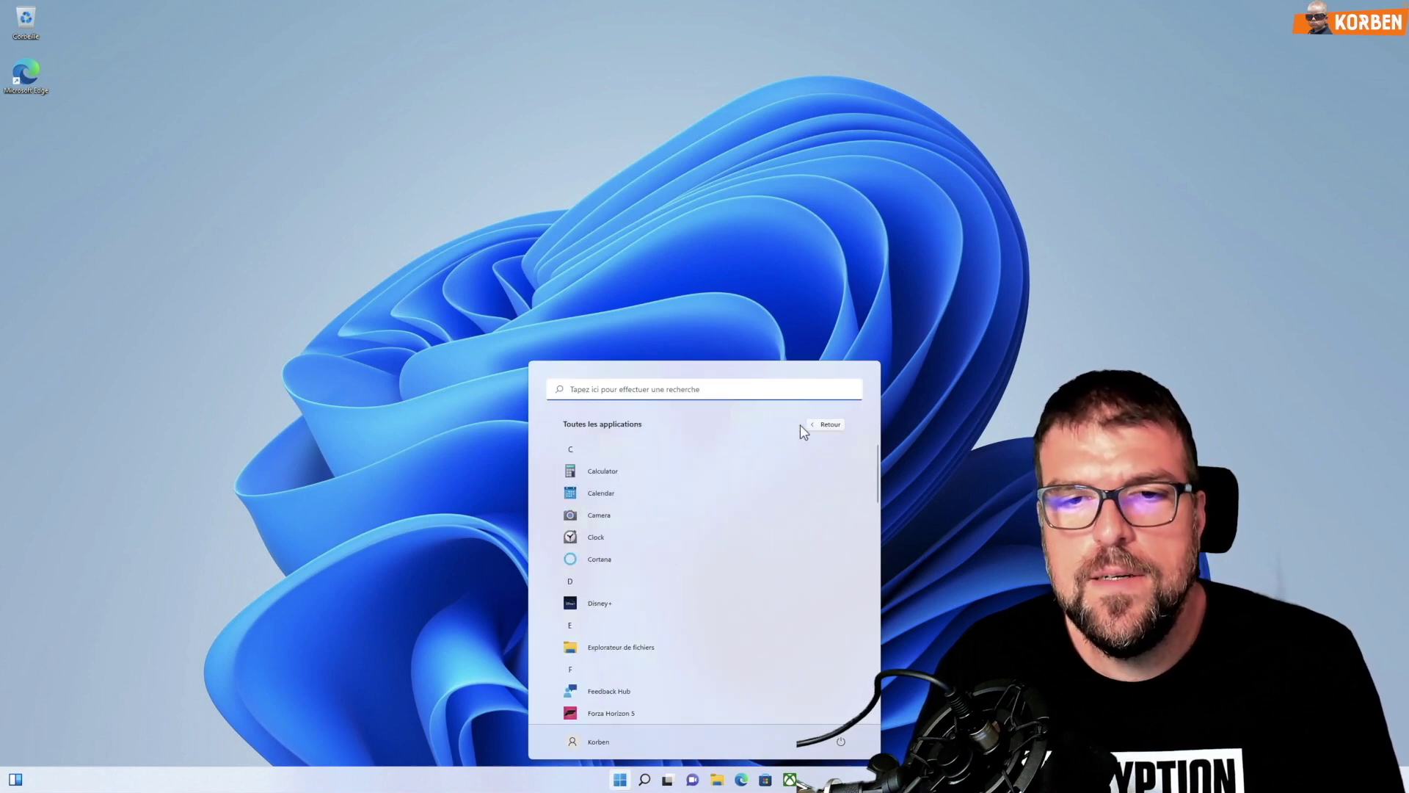
scroll(629, 528, "down", 5)
scroll(631, 529, "down", 10)
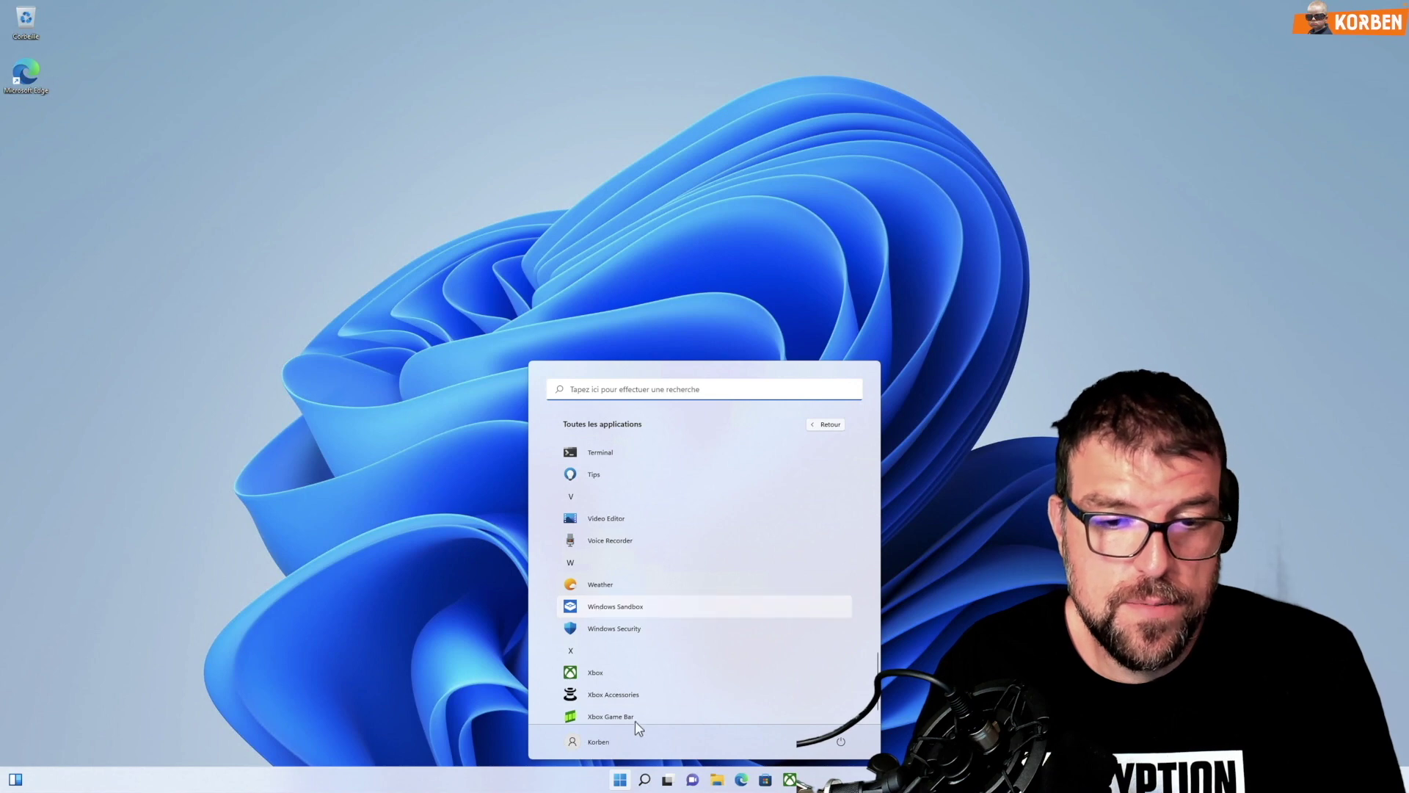
left_click(608, 606)
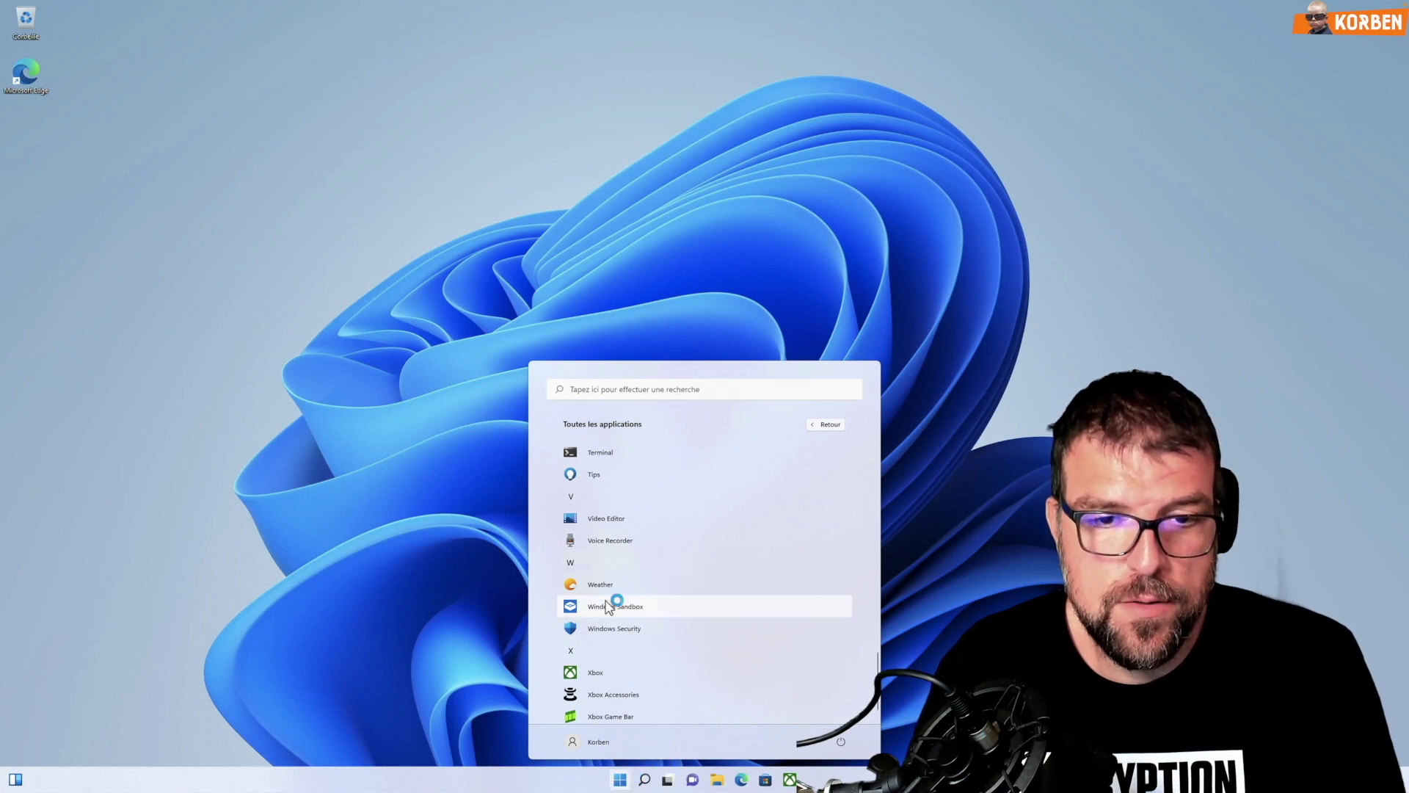
left_click(609, 607)
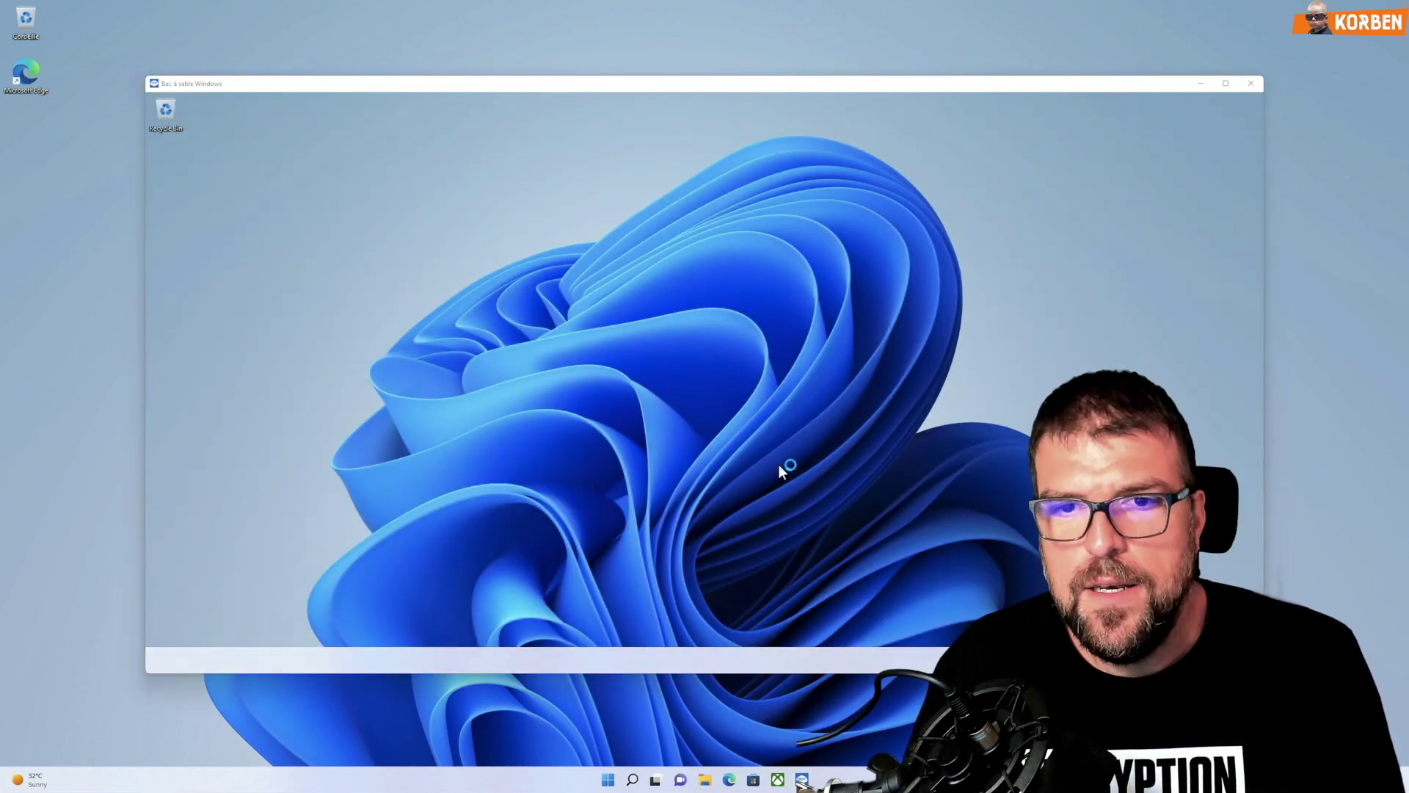
Apply the dark purple theme in the host's Personnalisation settings, close the settings, and reposition the sandbox window
left_click_drag(436, 88, 547, 119)
left_click(164, 202)
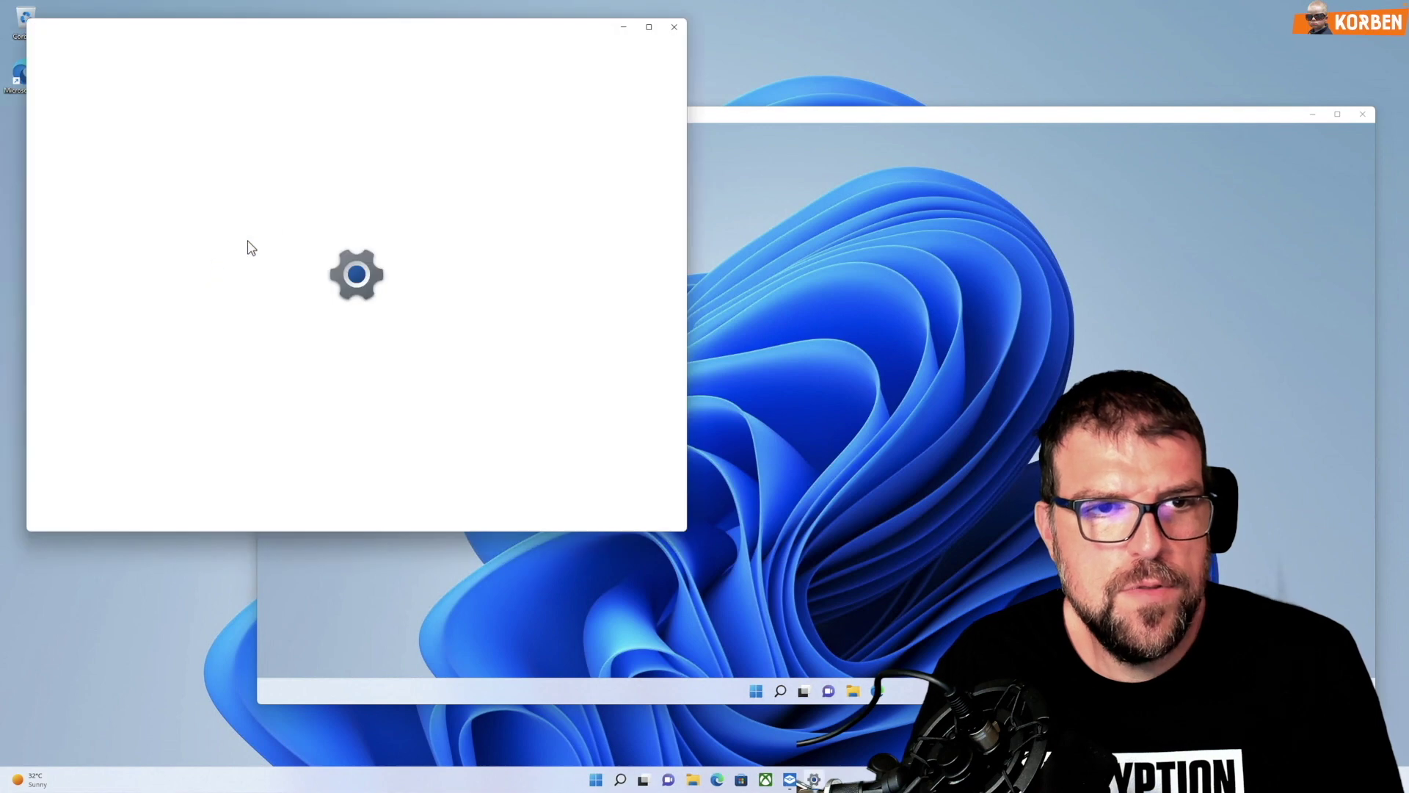
left_click(510, 124)
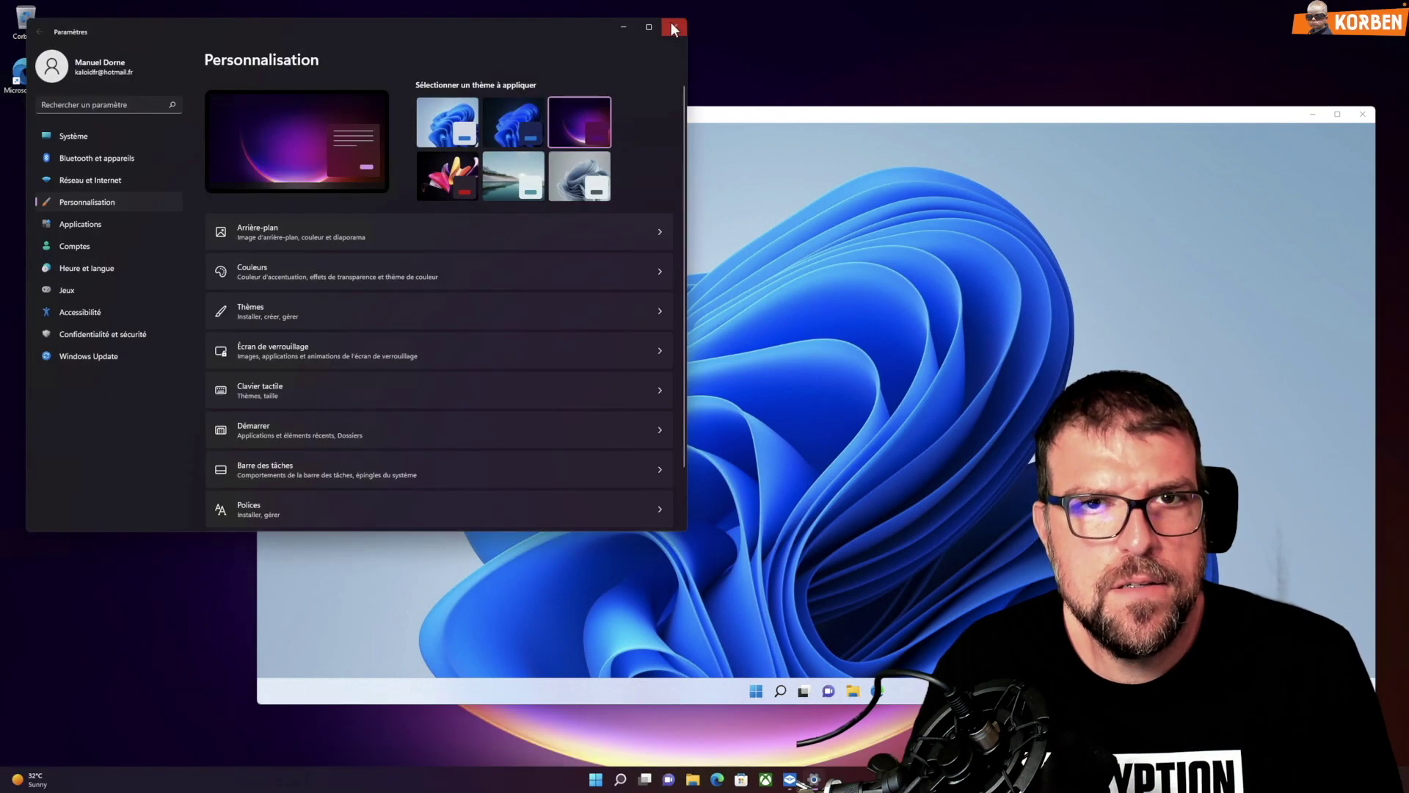
left_click(672, 28)
left_click_drag(654, 210, 558, 76)
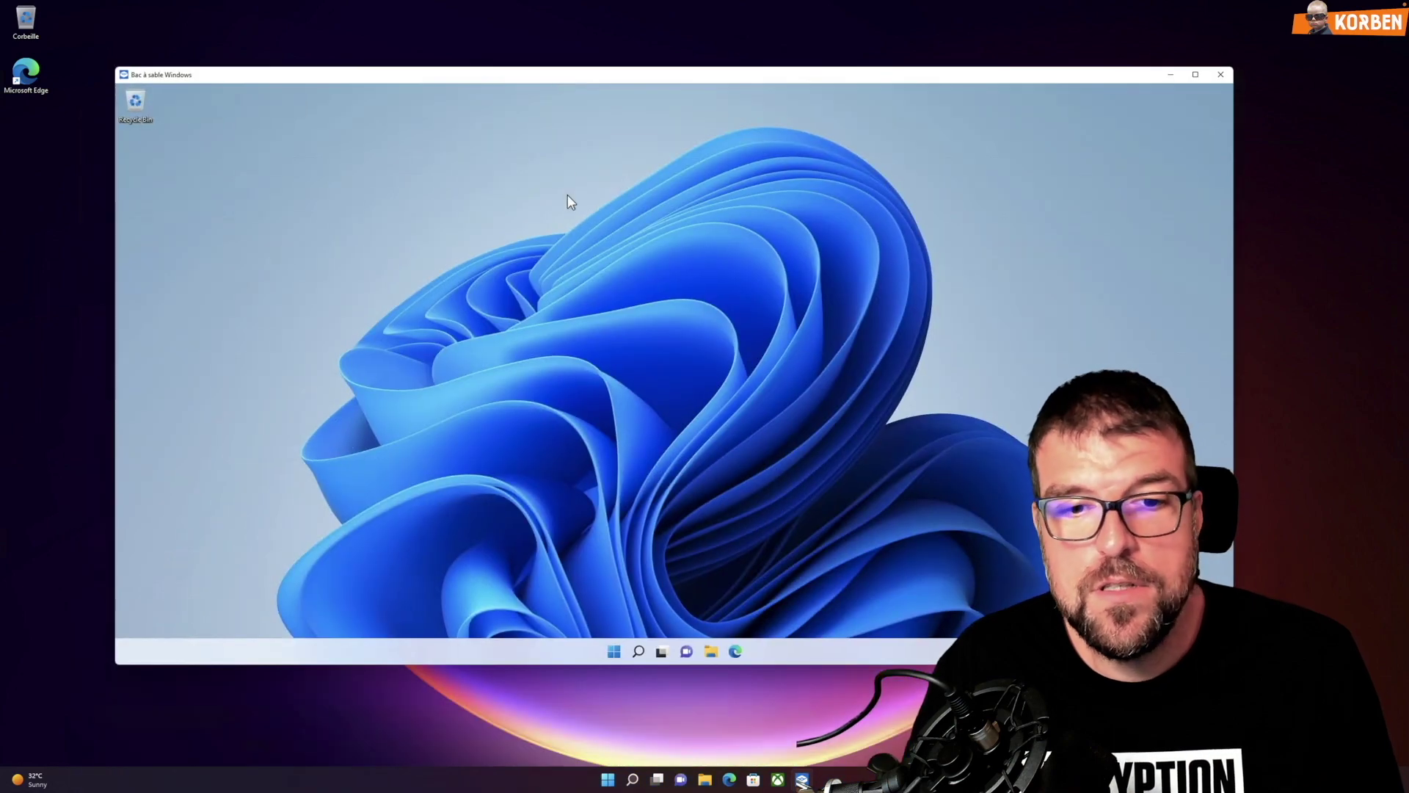
Examine the sandbox's Start menu and its Desktop and Downloads folders, and close File Explorer
left_click(614, 652)
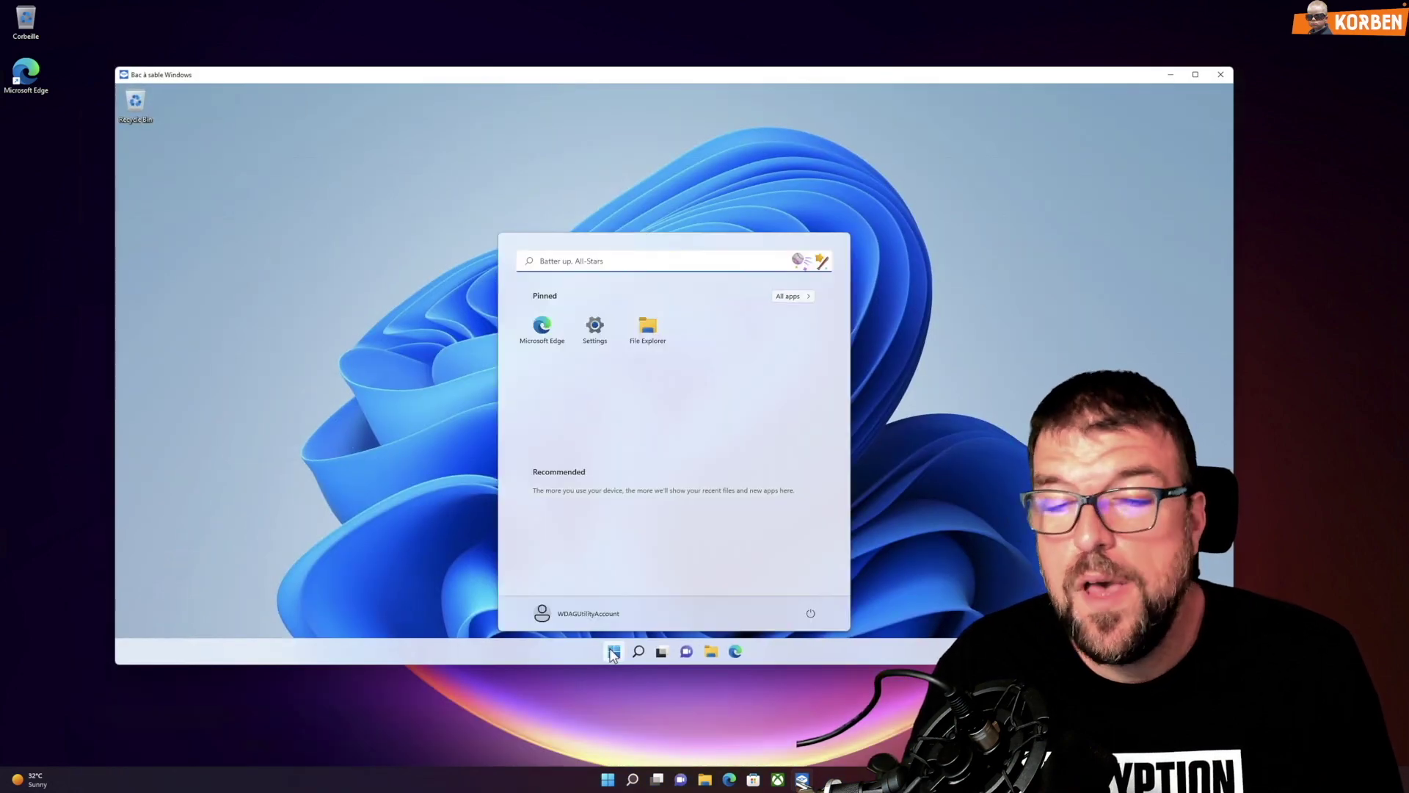
left_click(710, 651)
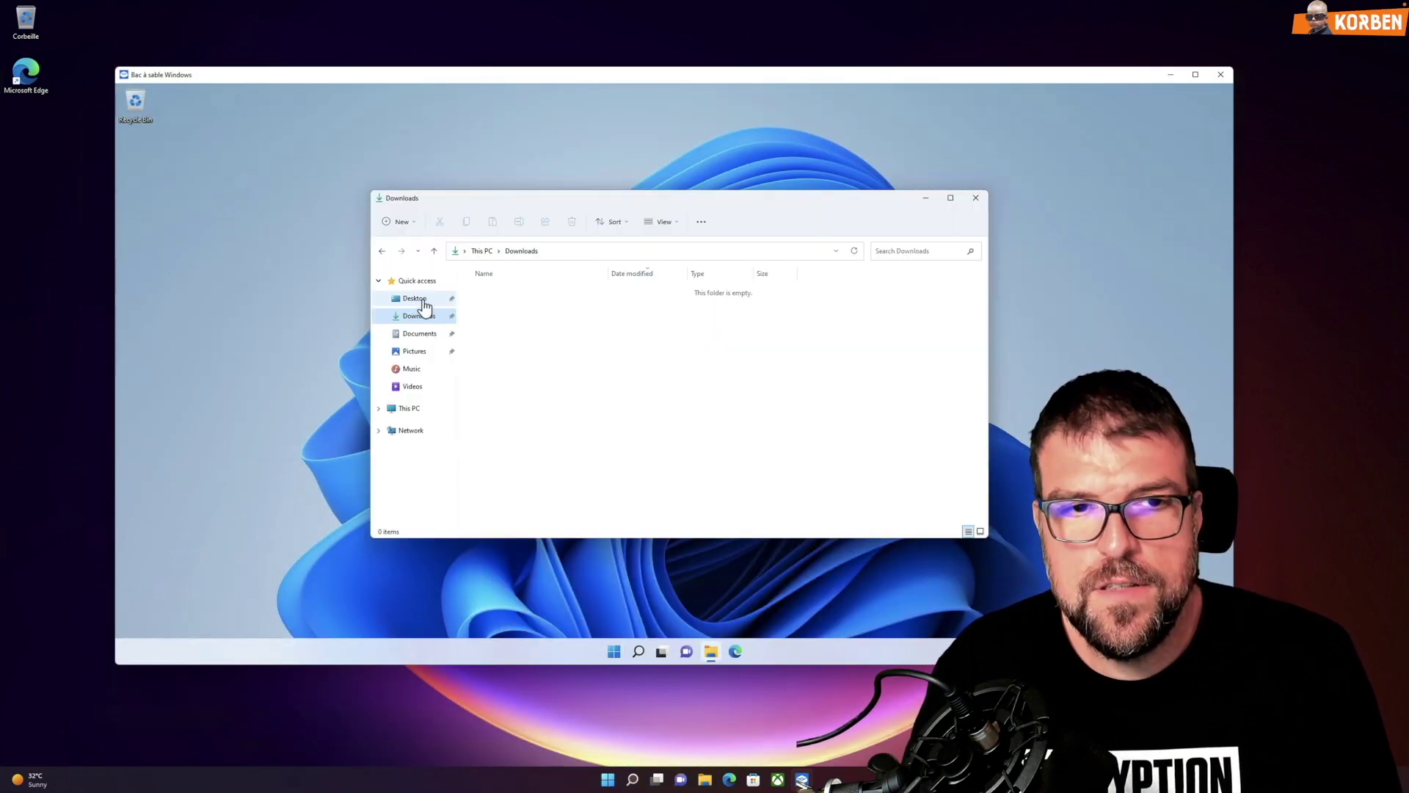
left_click(423, 301)
left_click(429, 321)
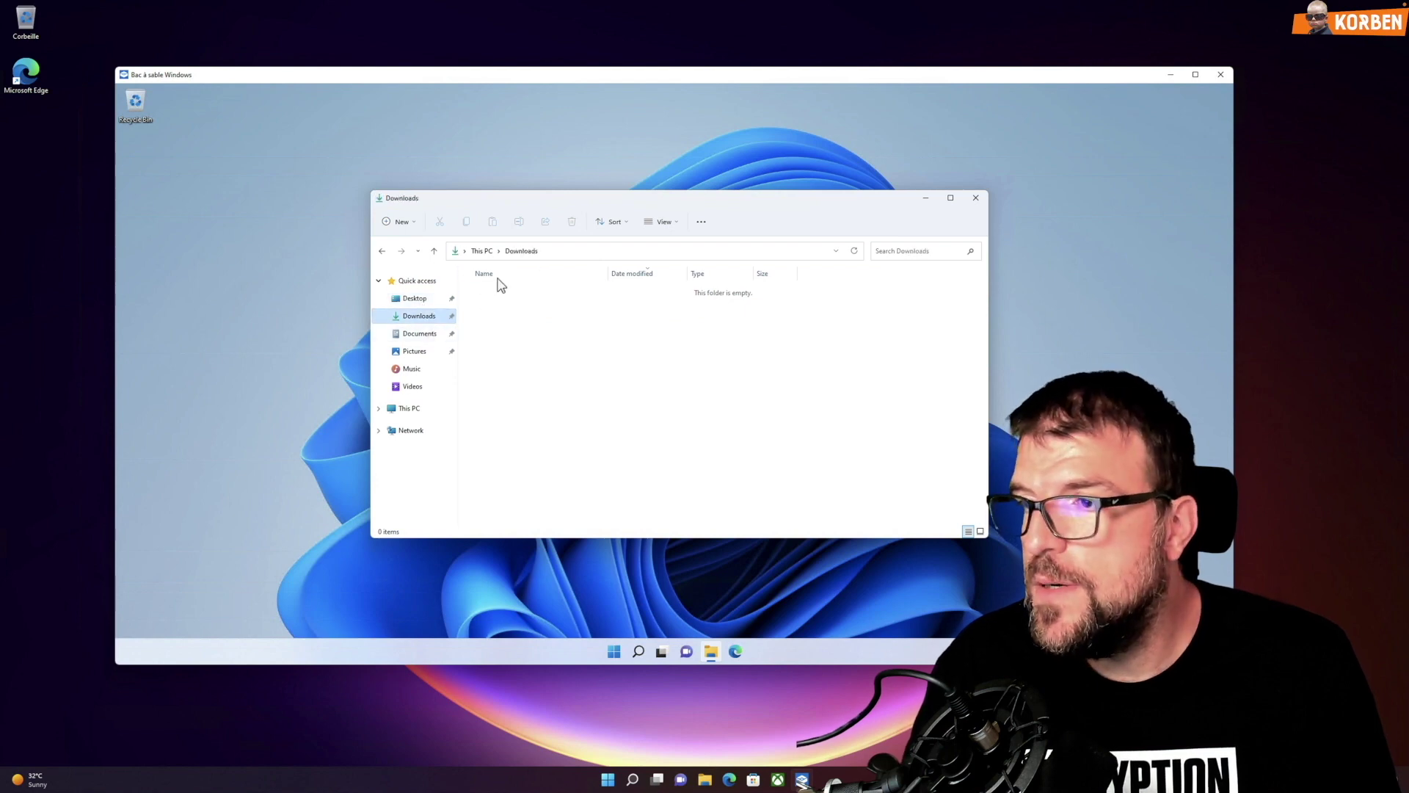
left_click(975, 198)
Search for "vlc" in the sandbox's Edge browser, download VLC for Windows from videolan.org, and open the installer
left_click(735, 651)
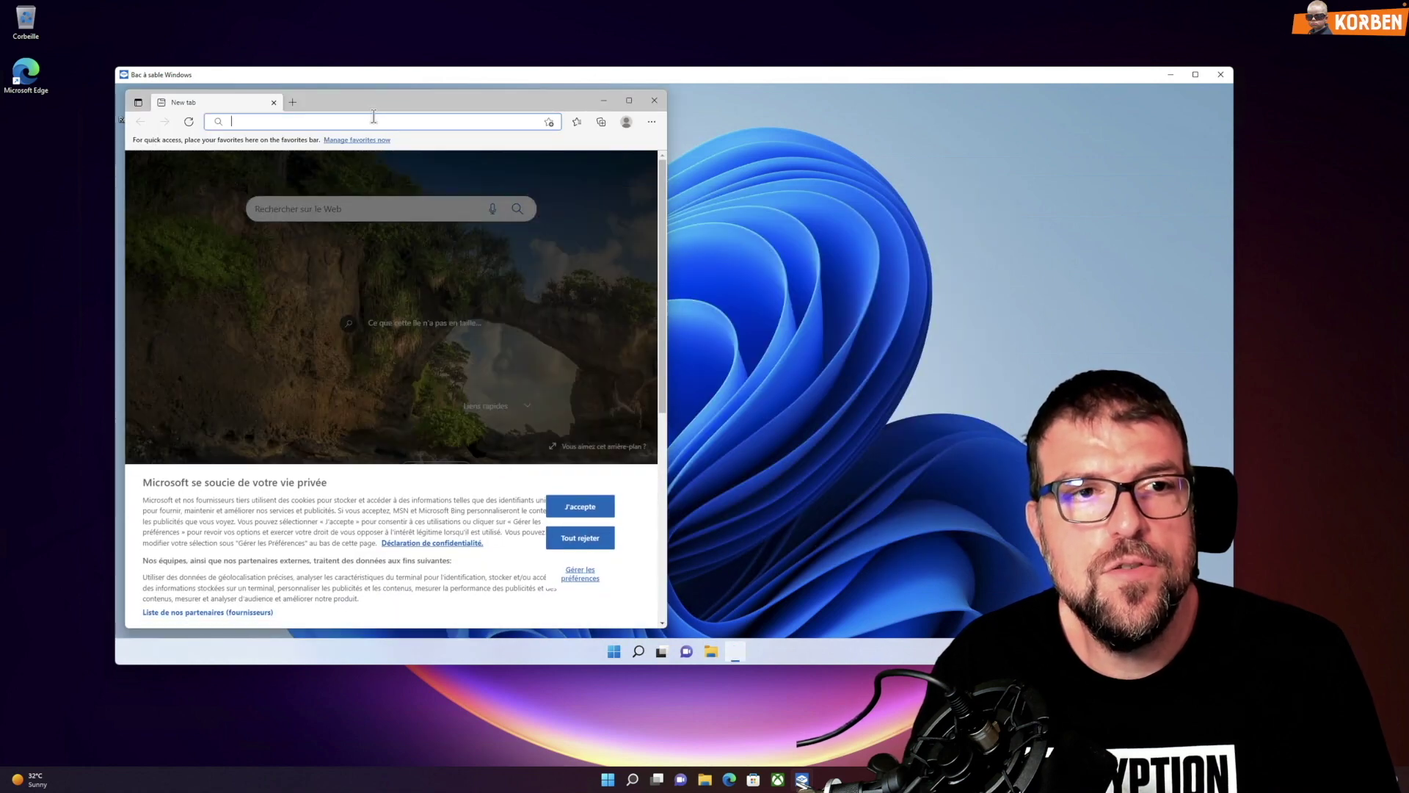
type("vlc")
key("Return")
left_click(249, 341)
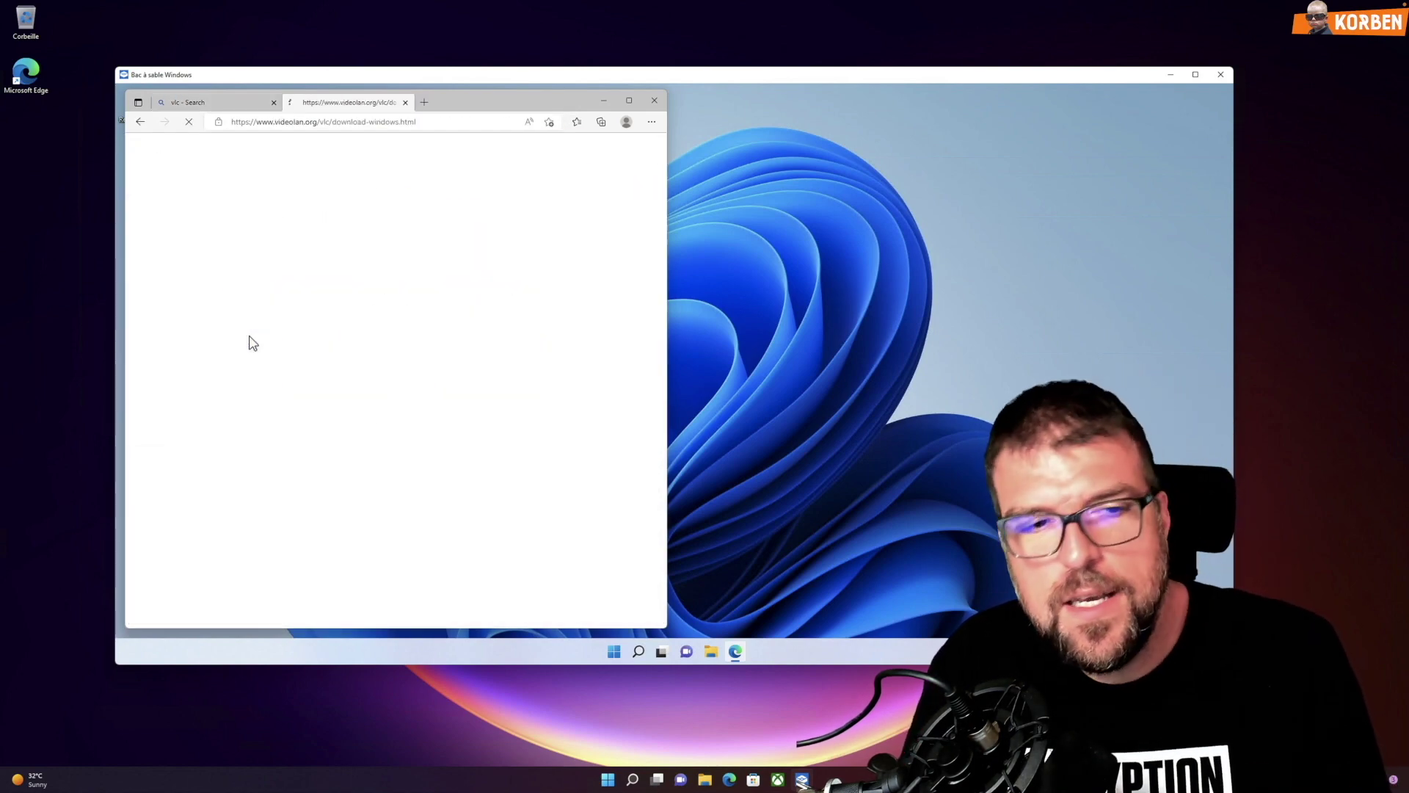
left_click(373, 325)
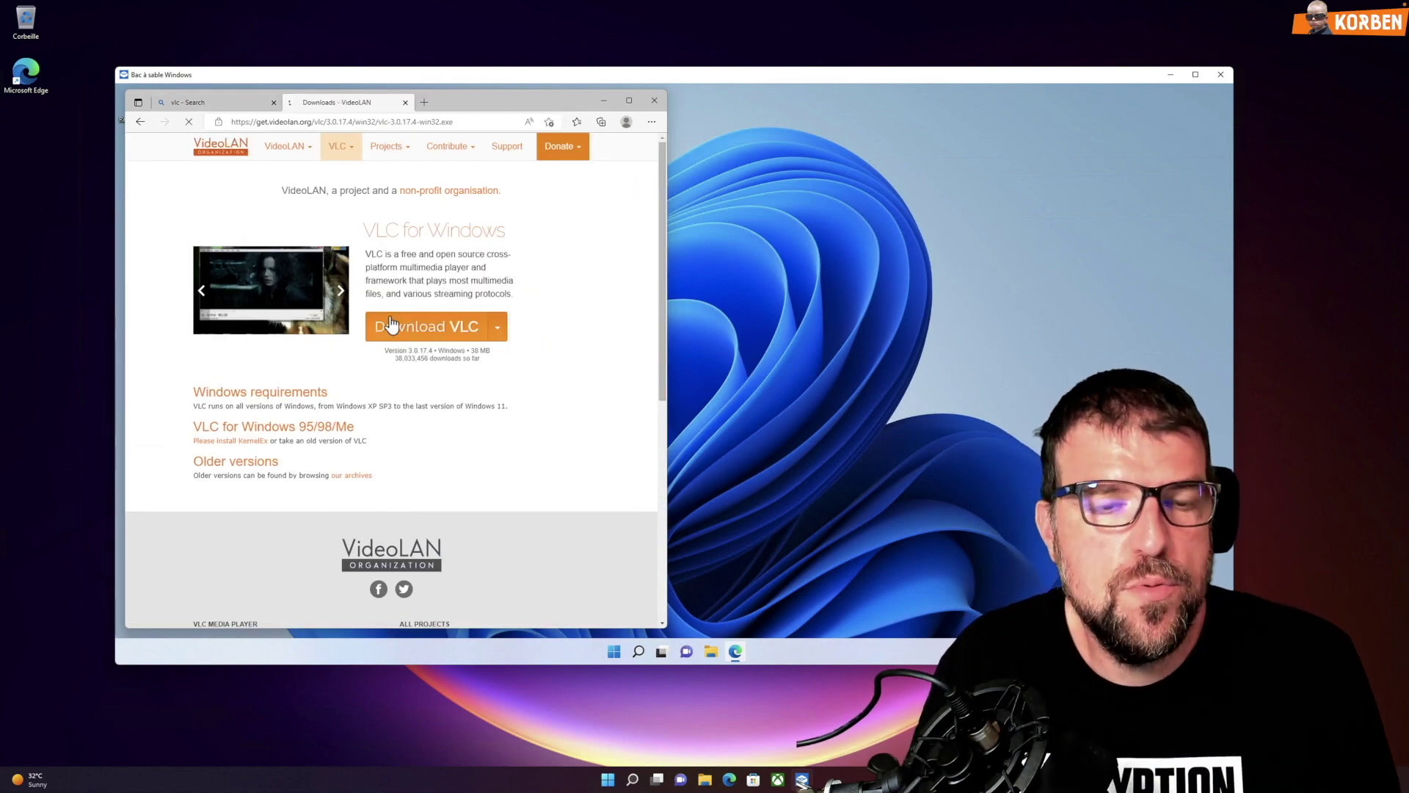
left_click(530, 179)
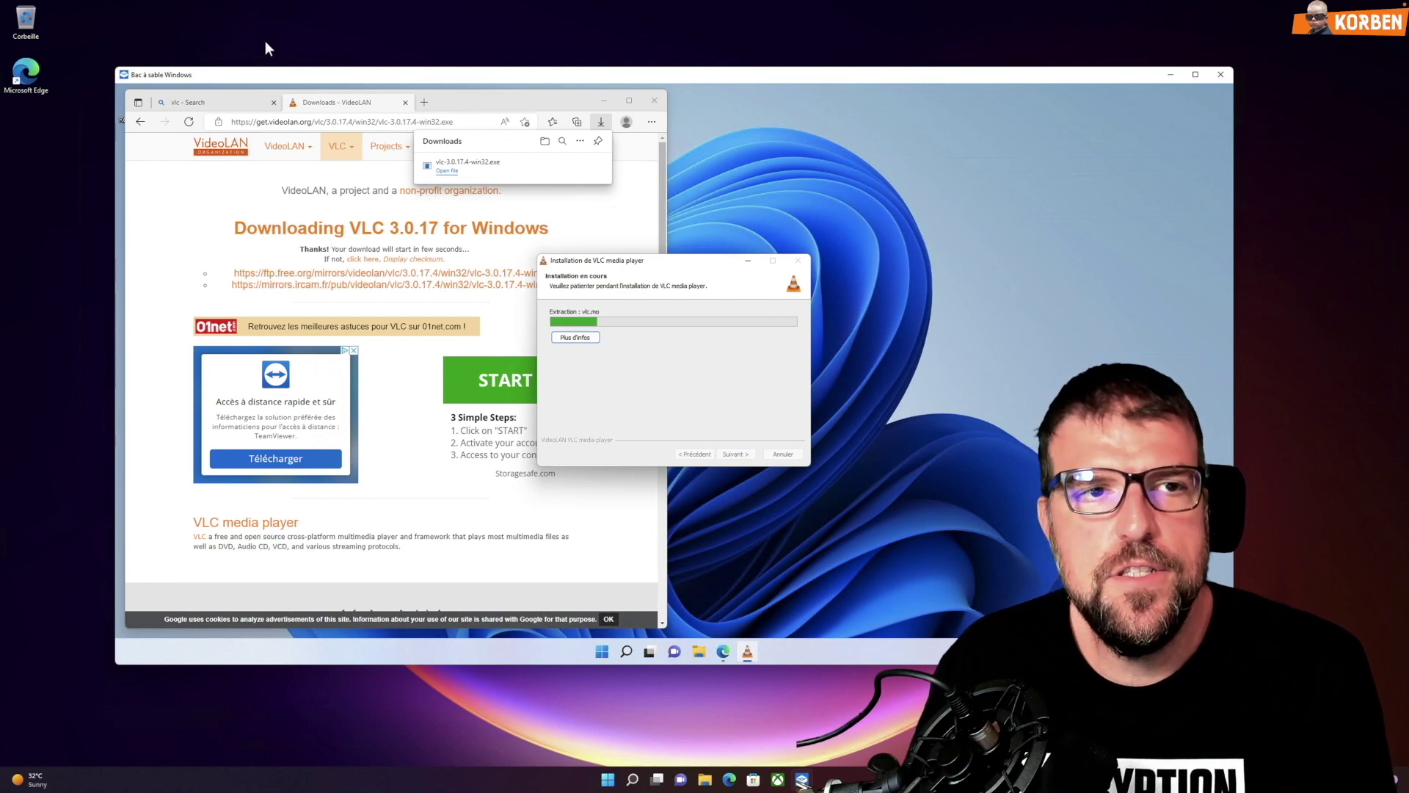
Get the sandbox window out of the way and browse the host's Images, Documents and Téléchargements folders in File Explorer
left_click_drag(293, 80, 439, 75)
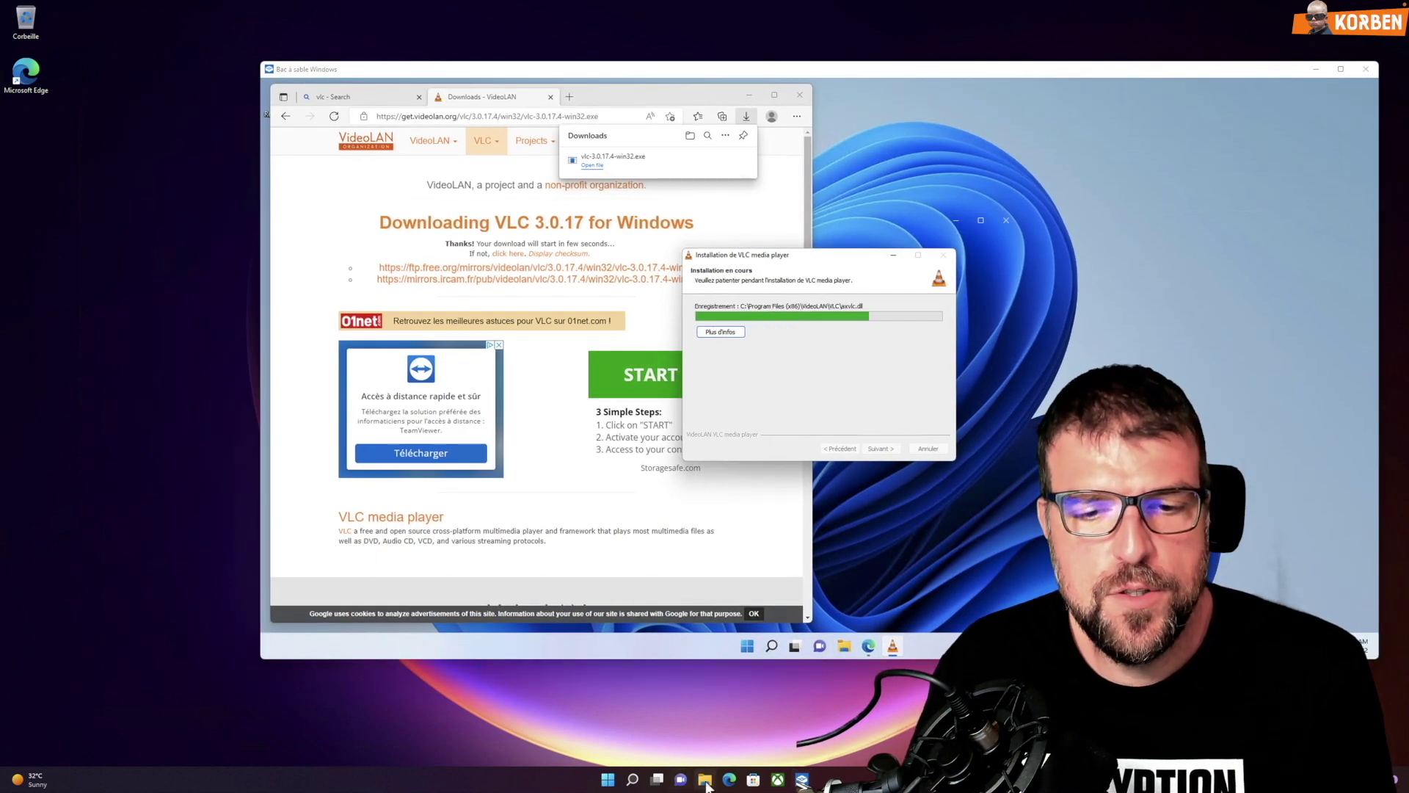
left_click(704, 780)
left_click_drag(661, 222, 293, 281)
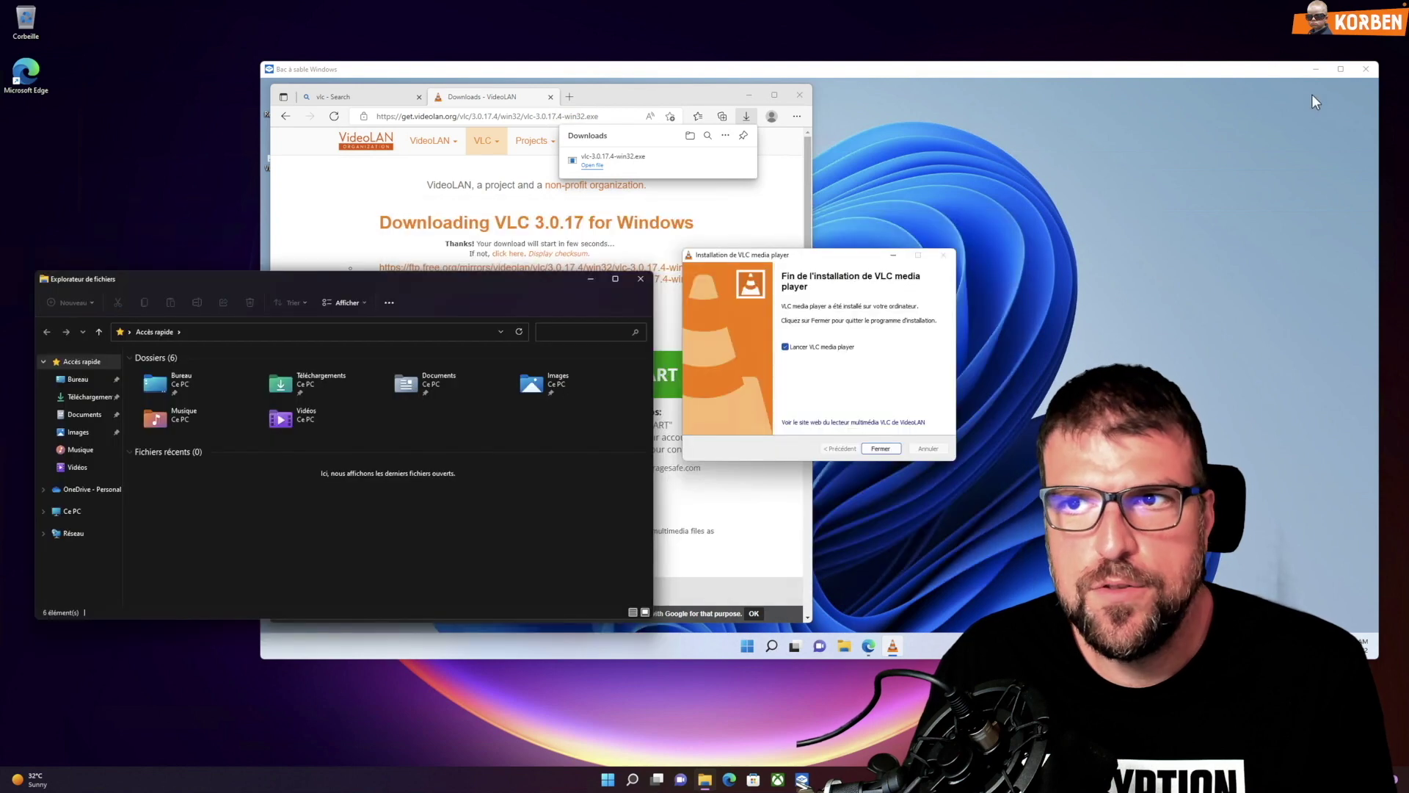
left_click(1312, 70)
left_click(78, 432)
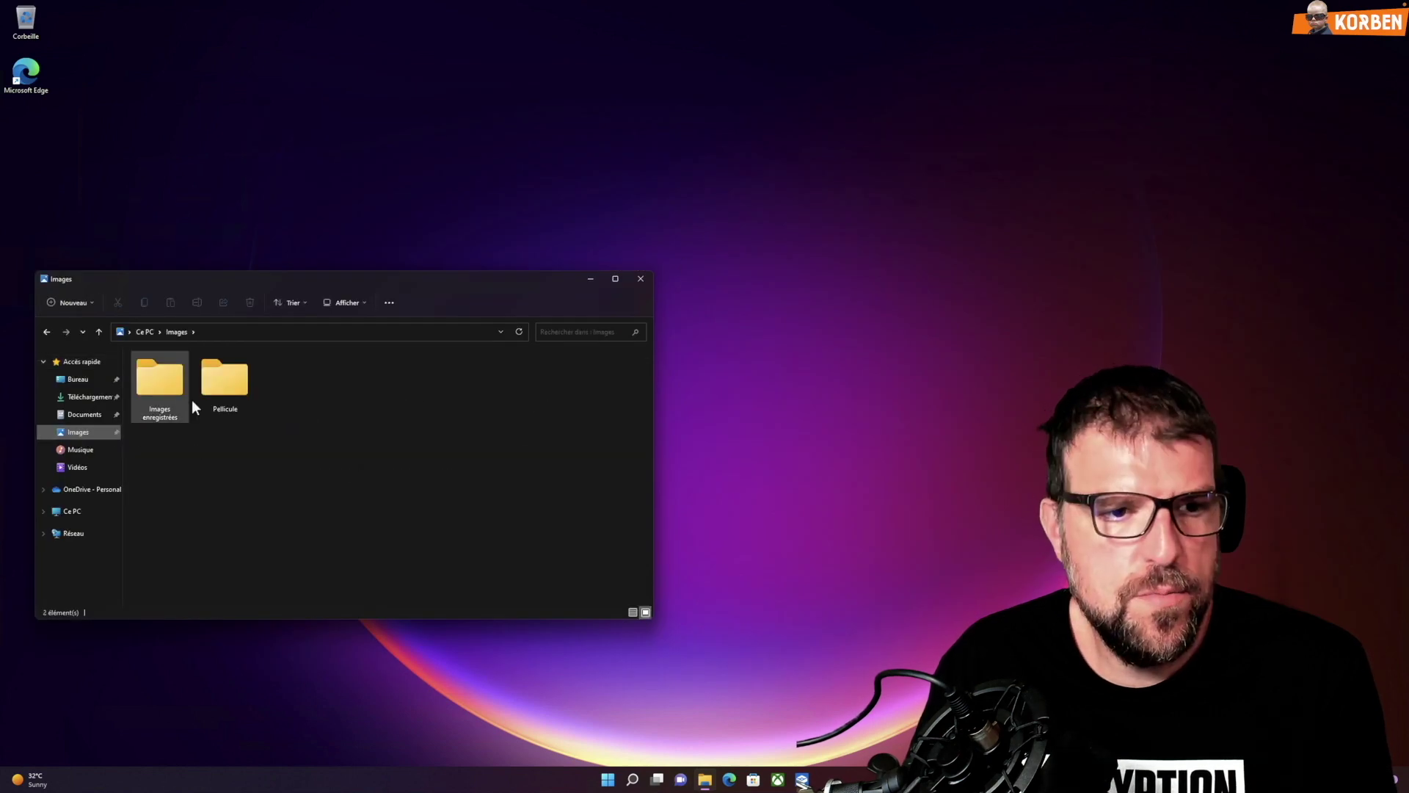
double_click(155, 389)
left_click(82, 414)
left_click(86, 396)
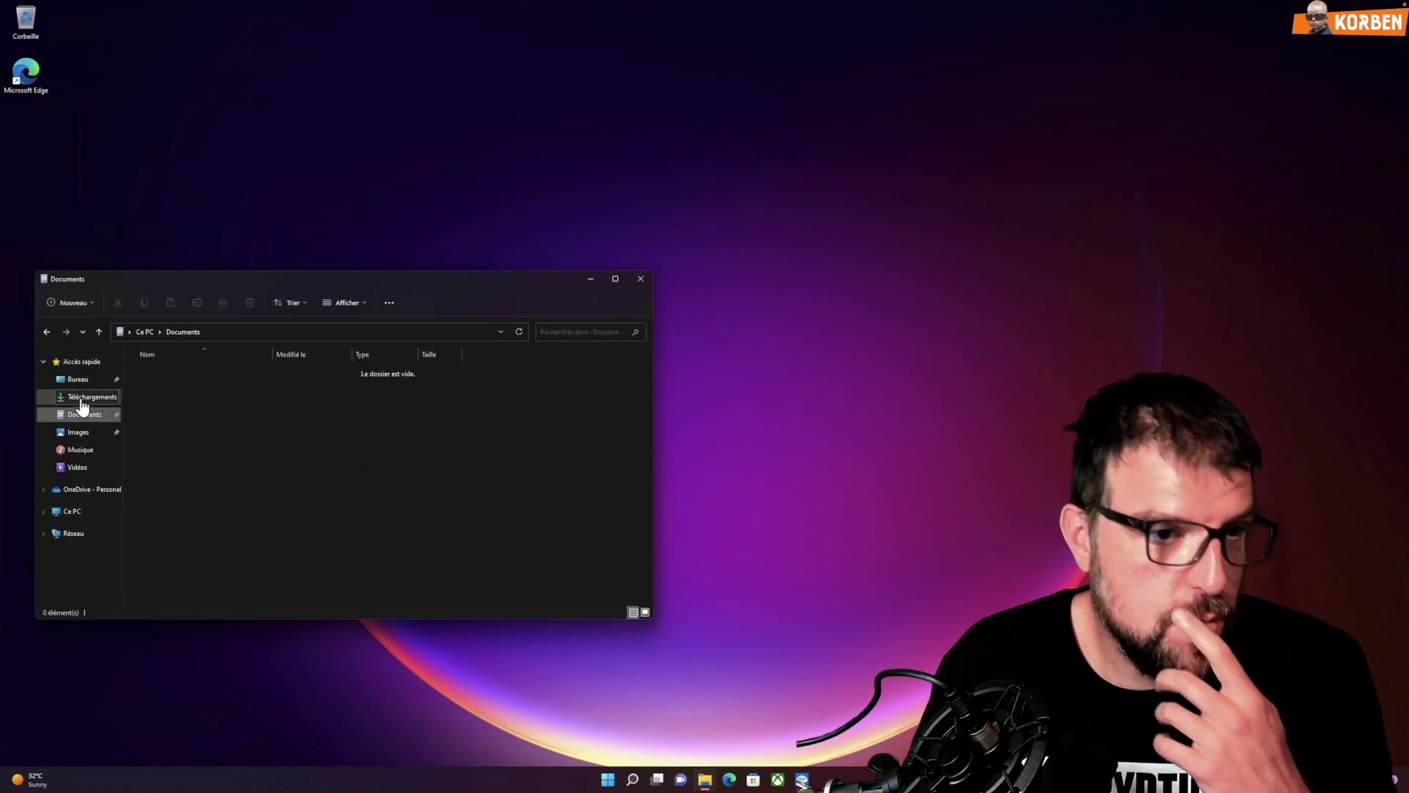
Download the Visual Studio Community 2022 installer in the host's Edge browser and show it in its folder
left_click(728, 780)
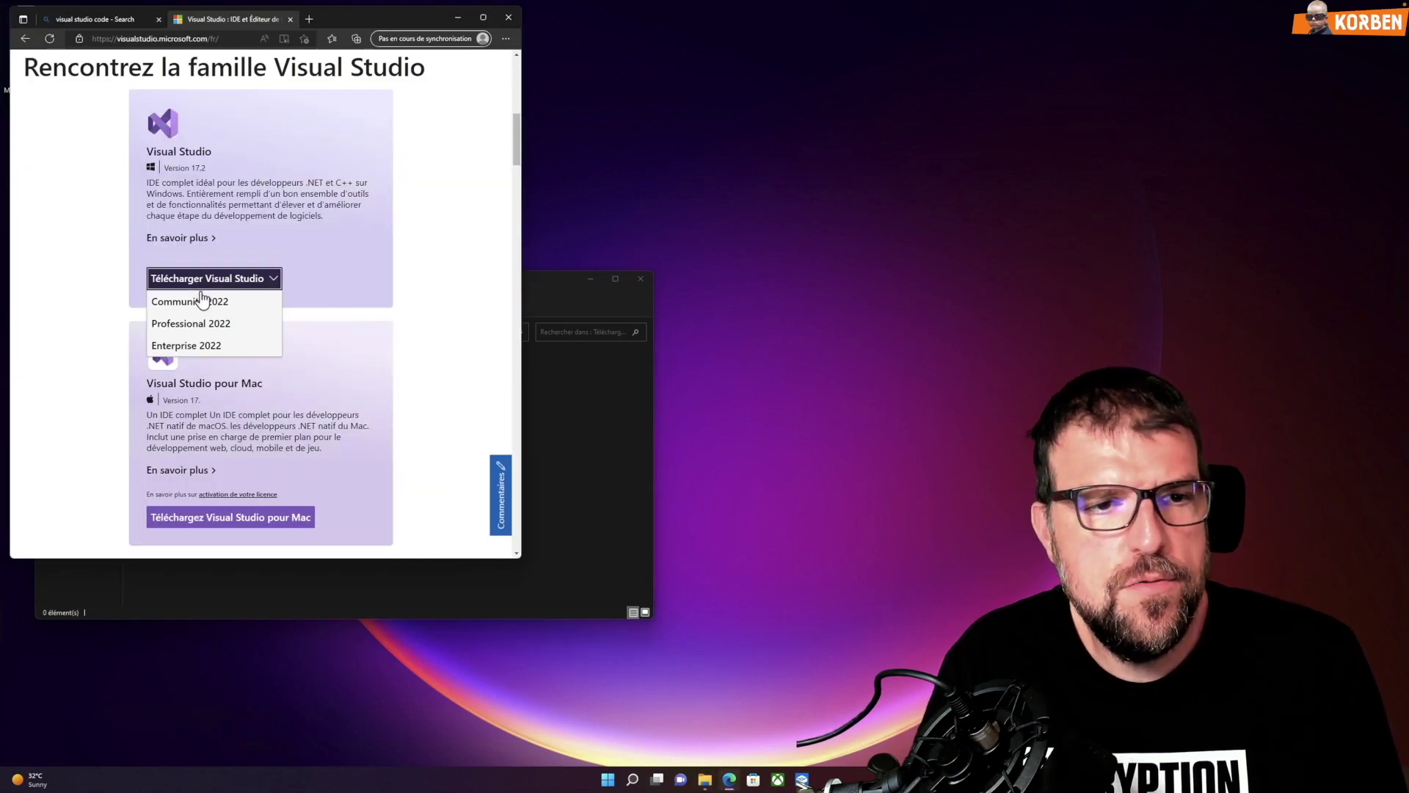
left_click(206, 303)
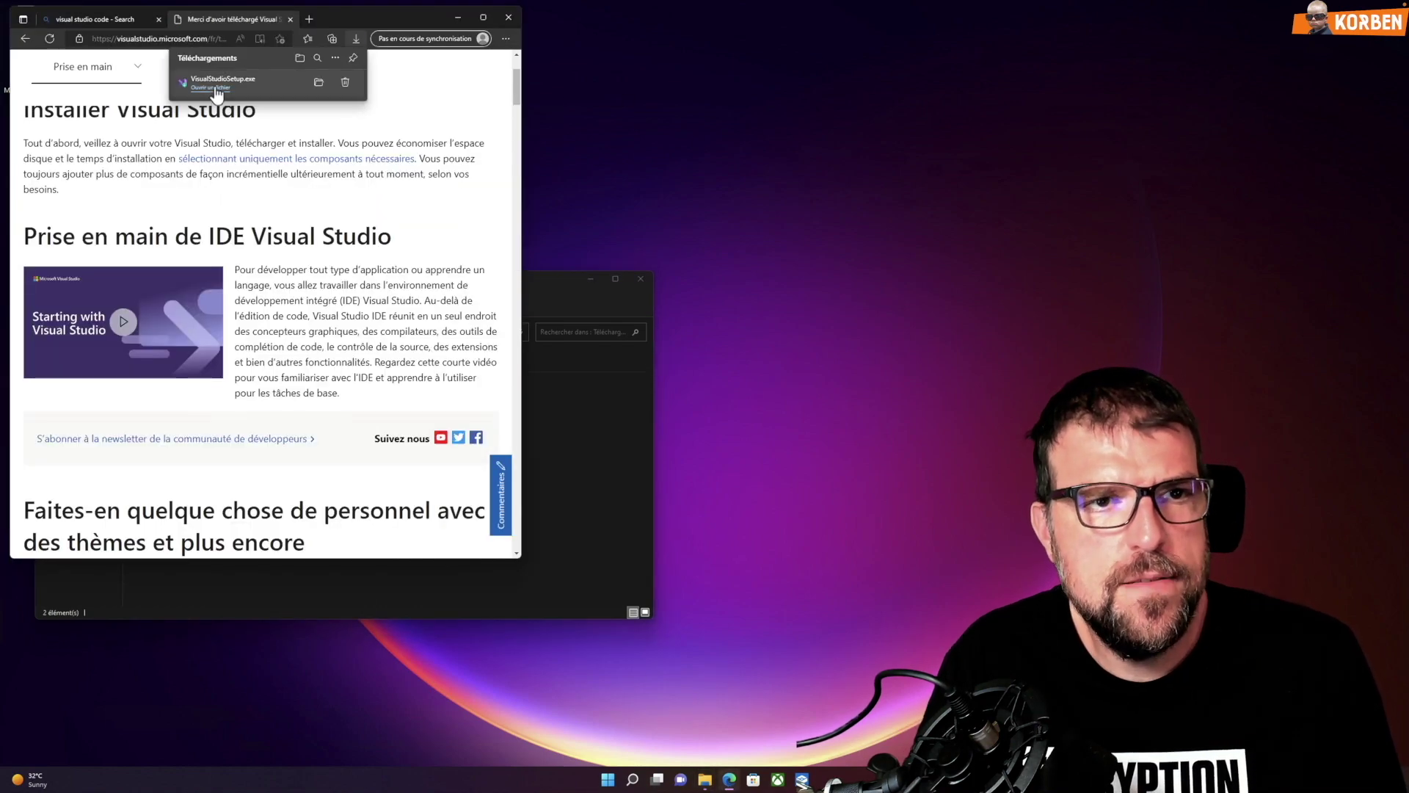
left_click(324, 76)
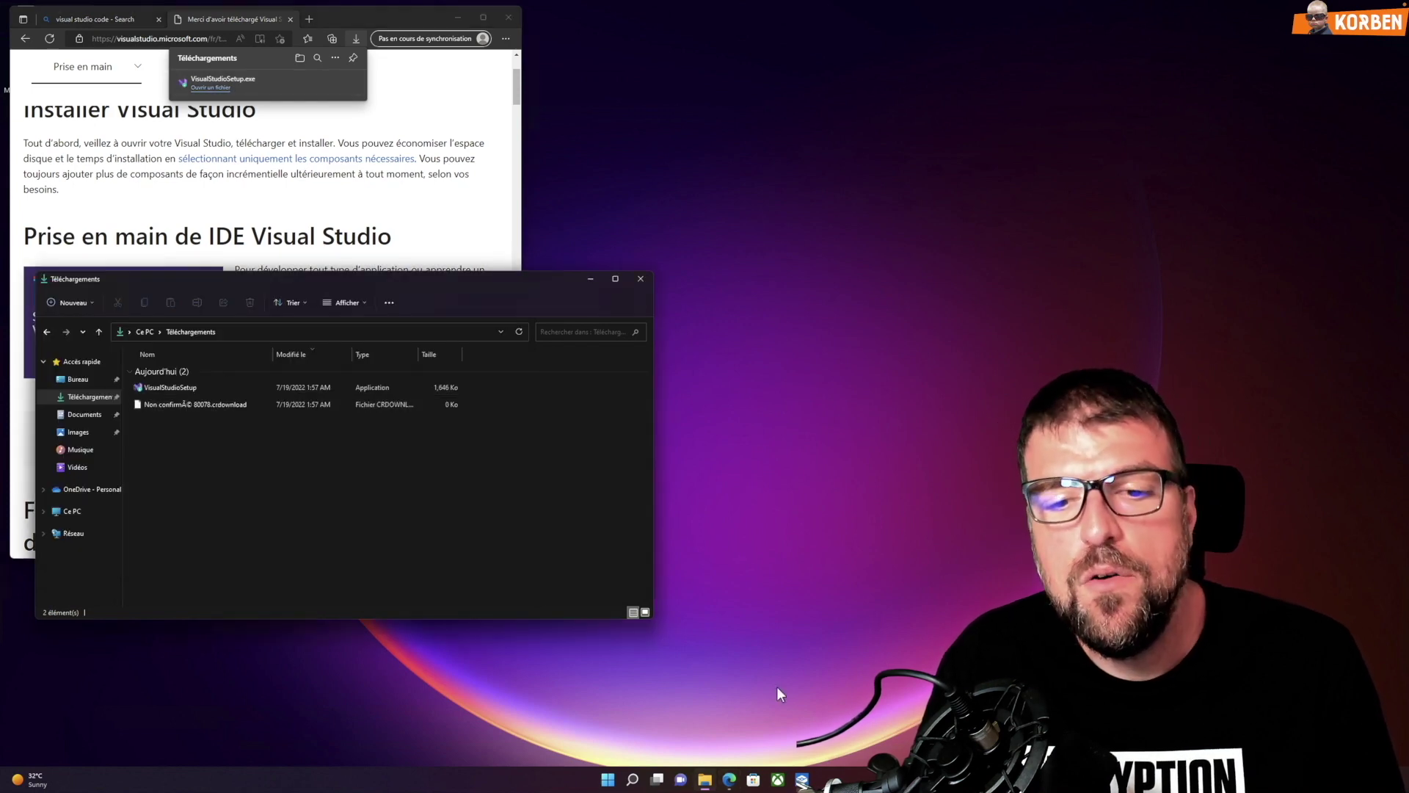
Return to the sandbox, finish the VLC installation, accept its network access policy, and close Edge and VLC media player
left_click(802, 779)
left_click(885, 451)
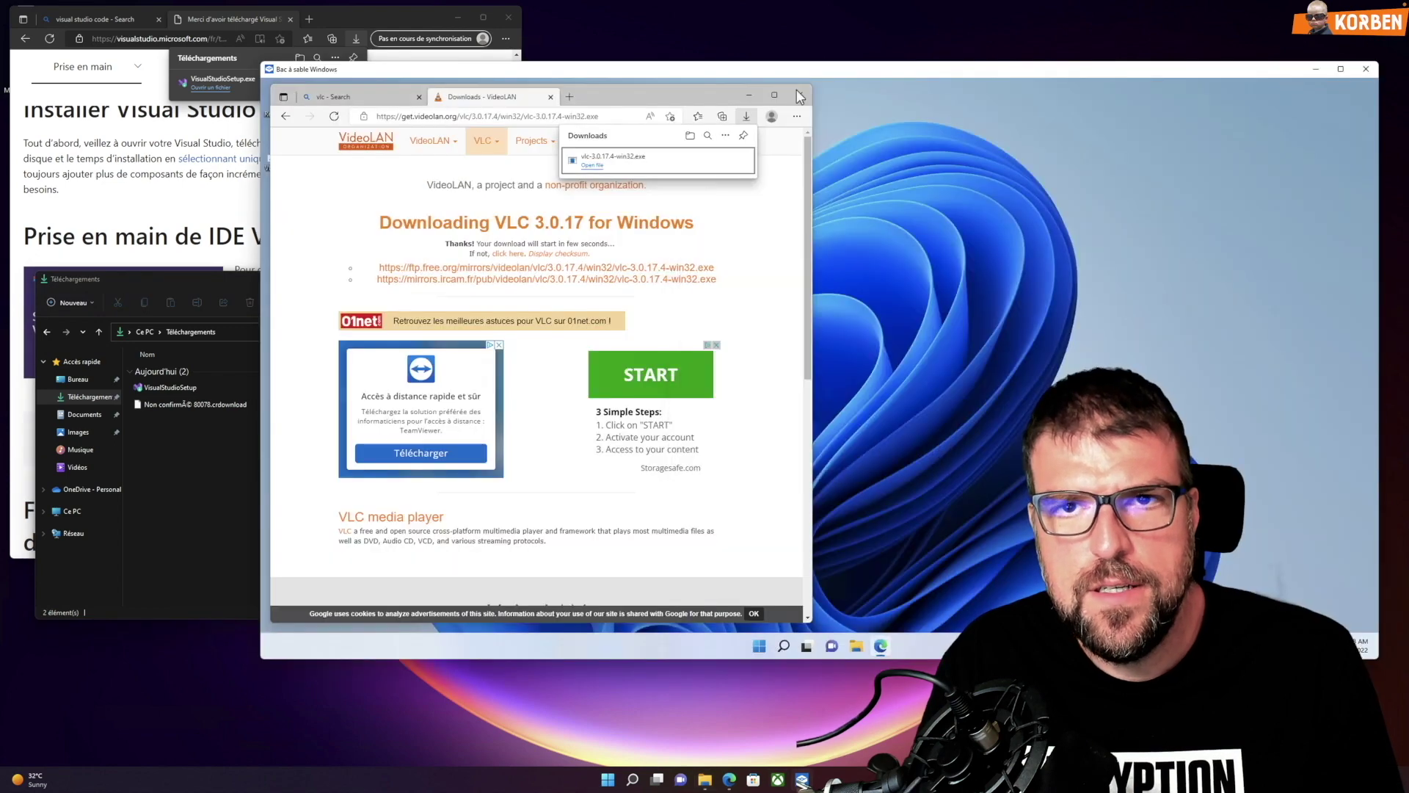
left_click(800, 96)
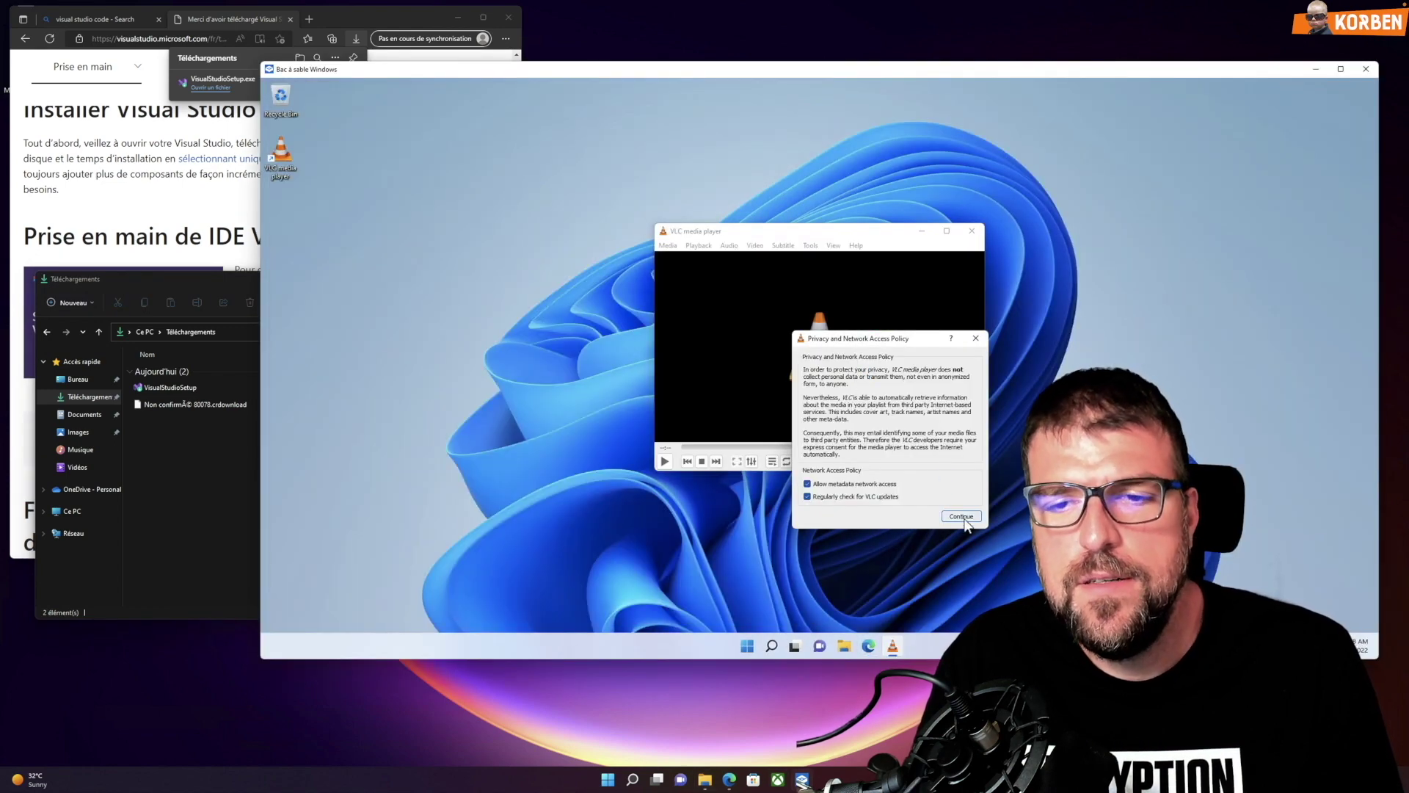
left_click(963, 517)
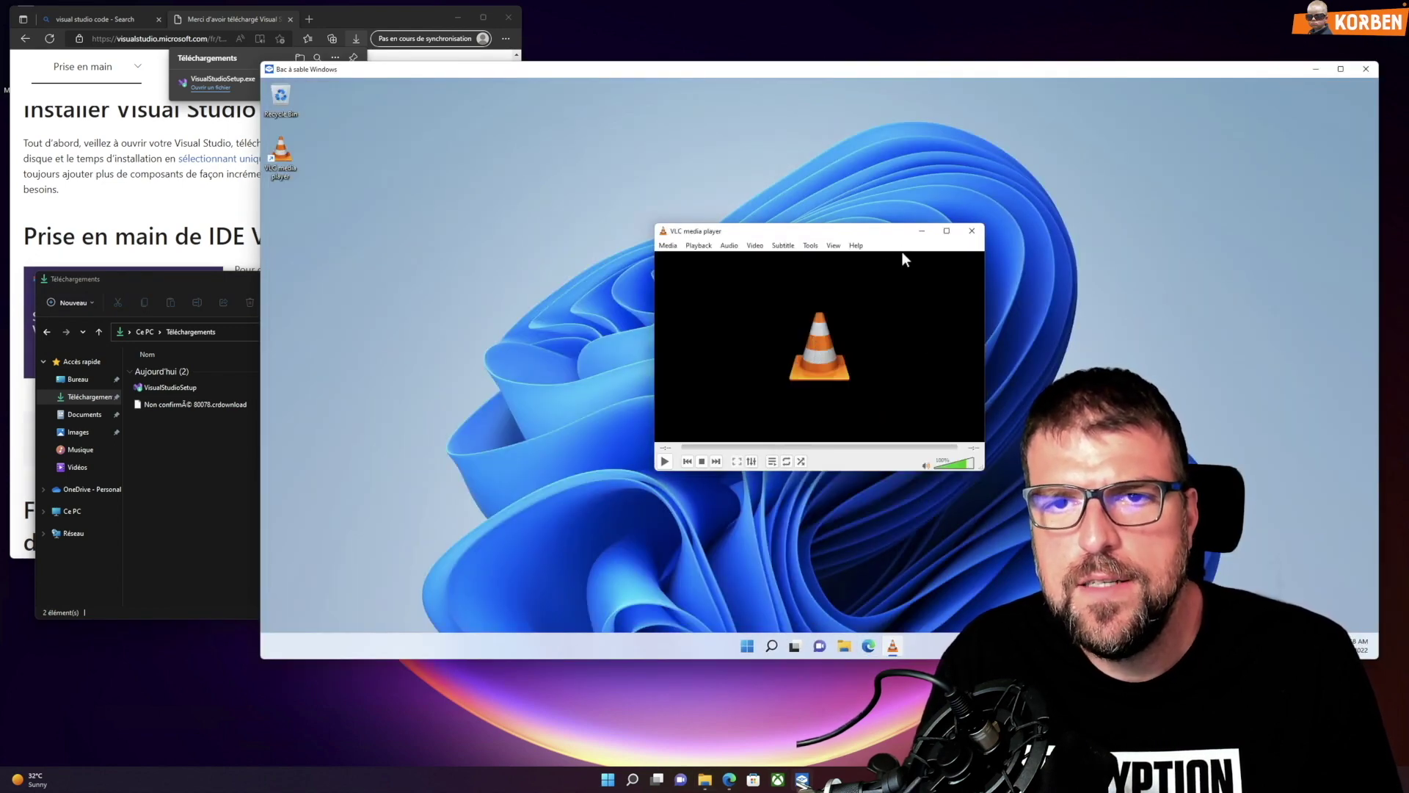
left_click(970, 231)
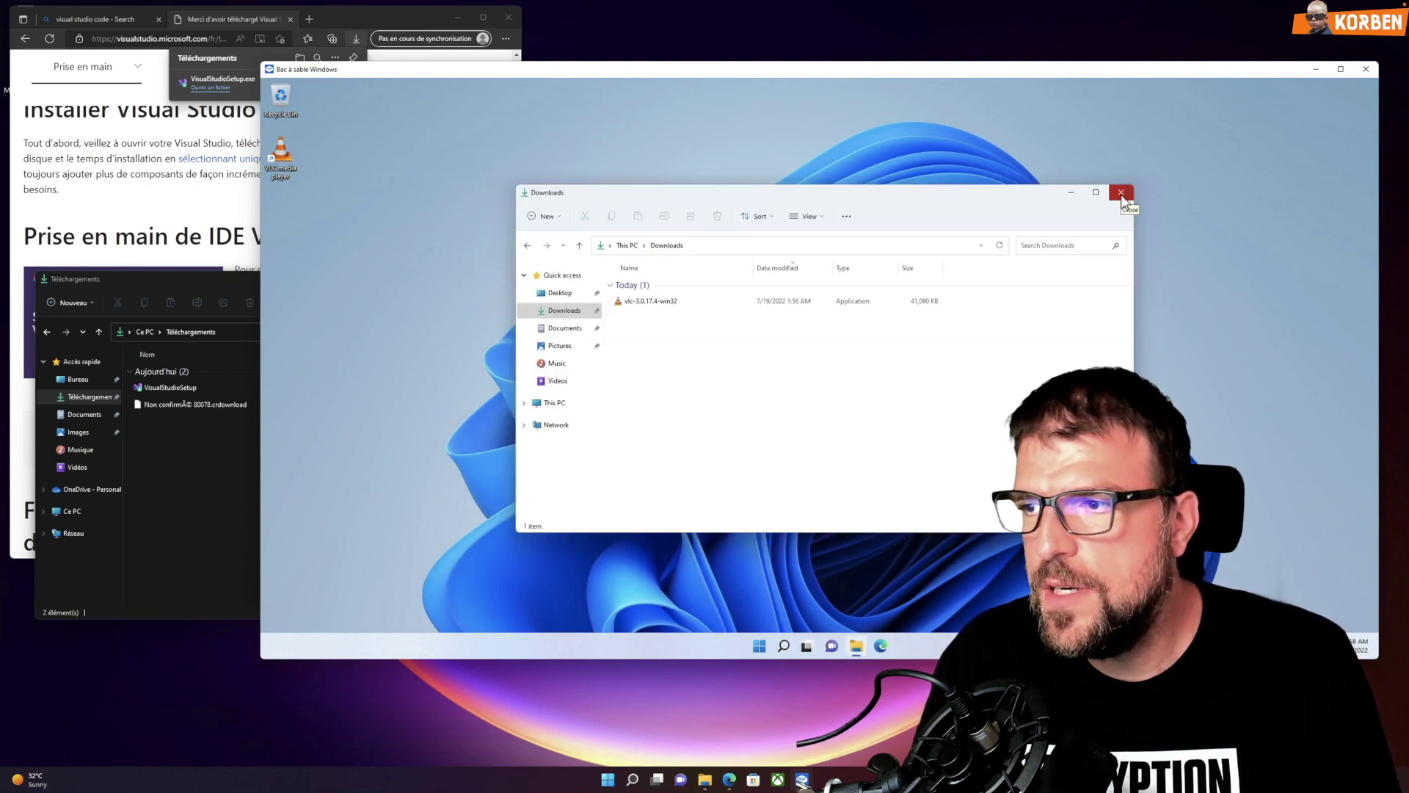
Copy VisualStudioSetup from the host's Téléchargements folder into the sandbox's Downloads folder and run it there
left_click(192, 386)
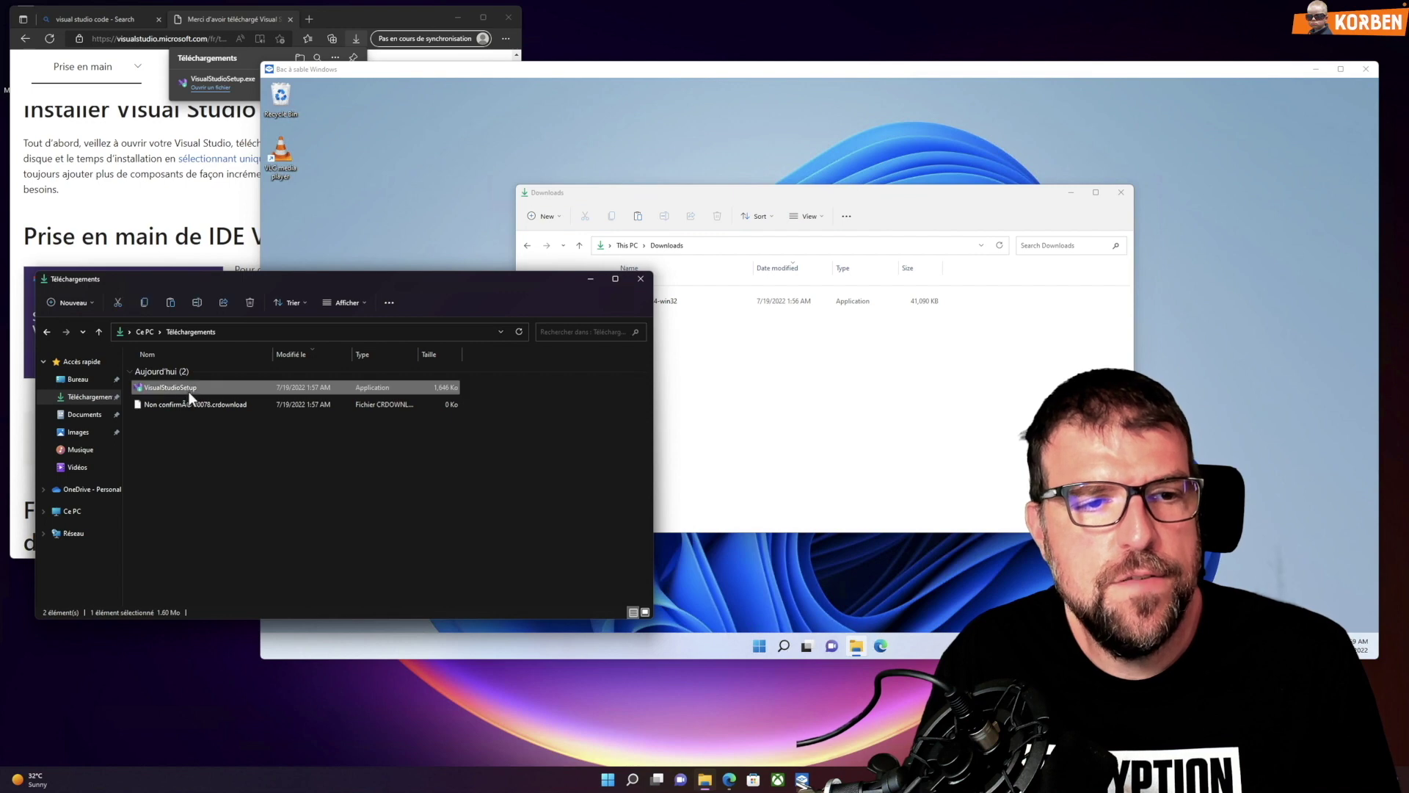
right_click(187, 390)
left_click(168, 382)
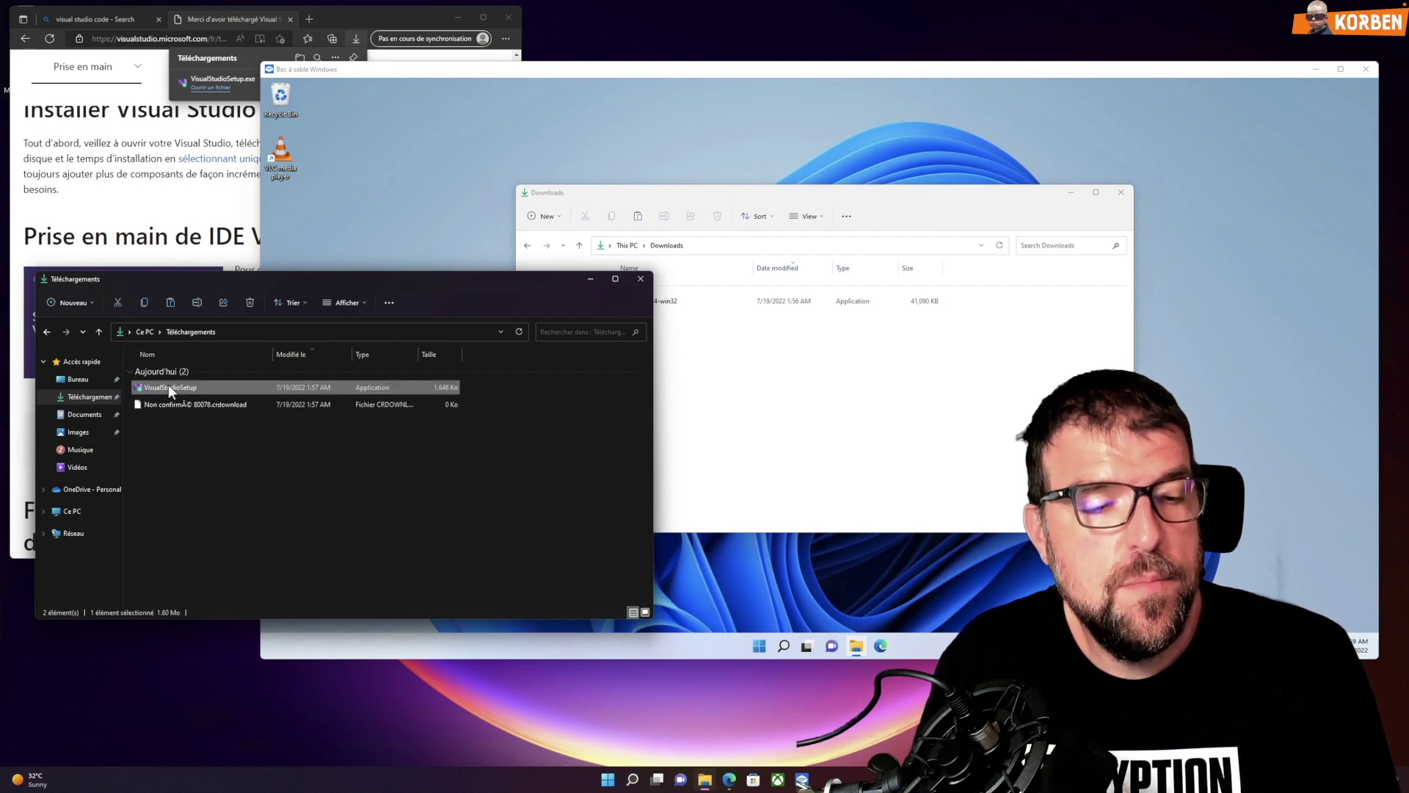
right_click(169, 385)
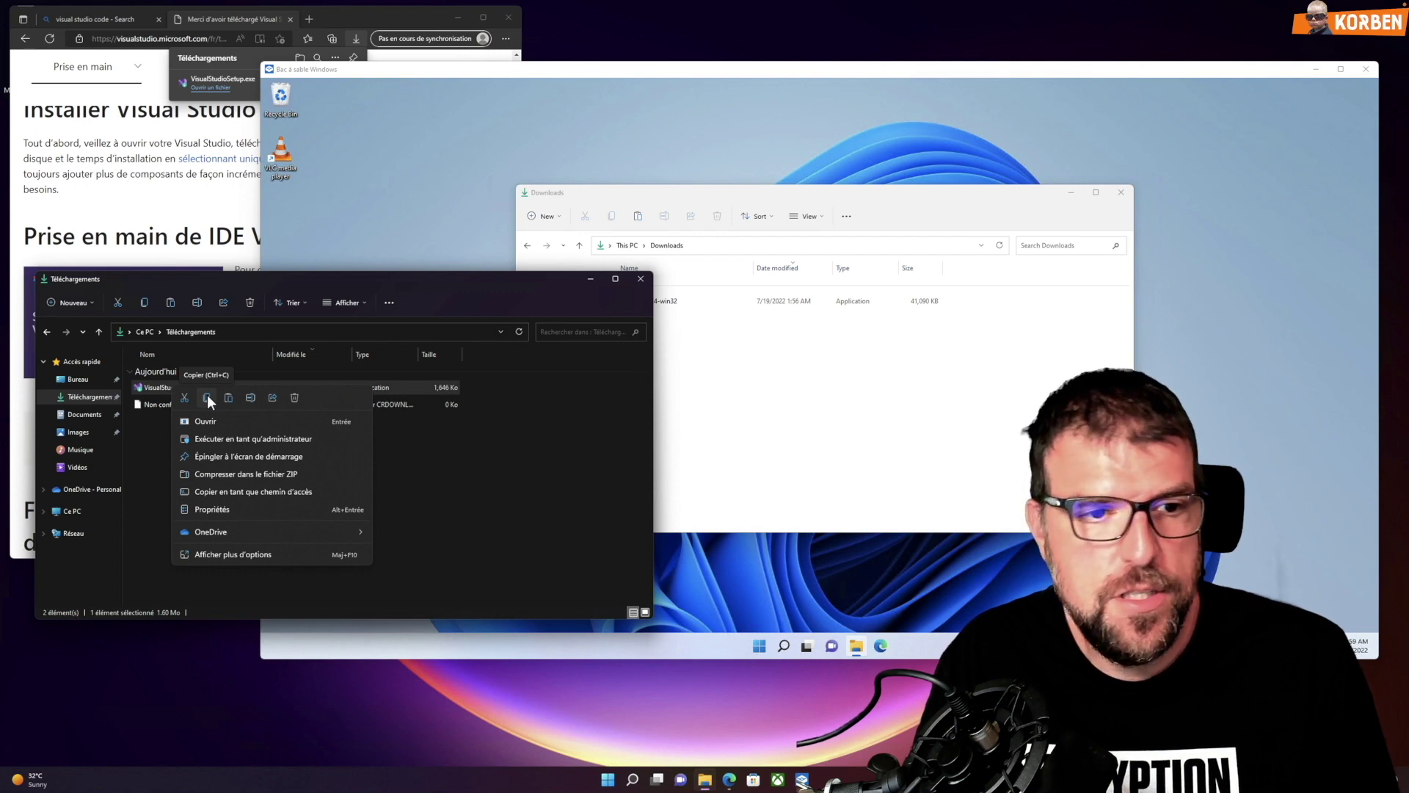
left_click(208, 398)
left_click(796, 353)
right_click(772, 351)
left_click(784, 362)
double_click(646, 318)
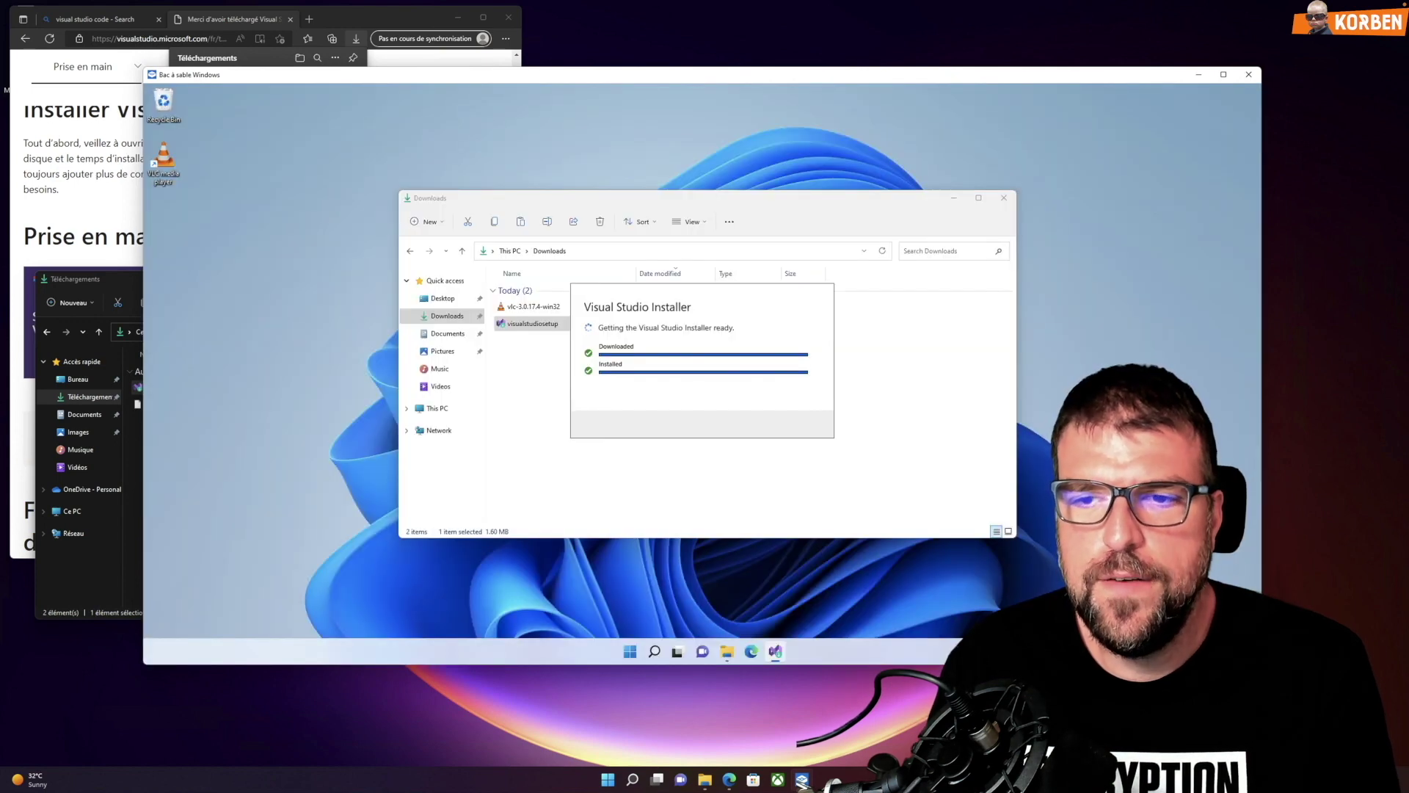
Shrink the sandbox window, move it clear of the host's File Explorer window, and maximize it
left_click_drag(1261, 664, 593, 290)
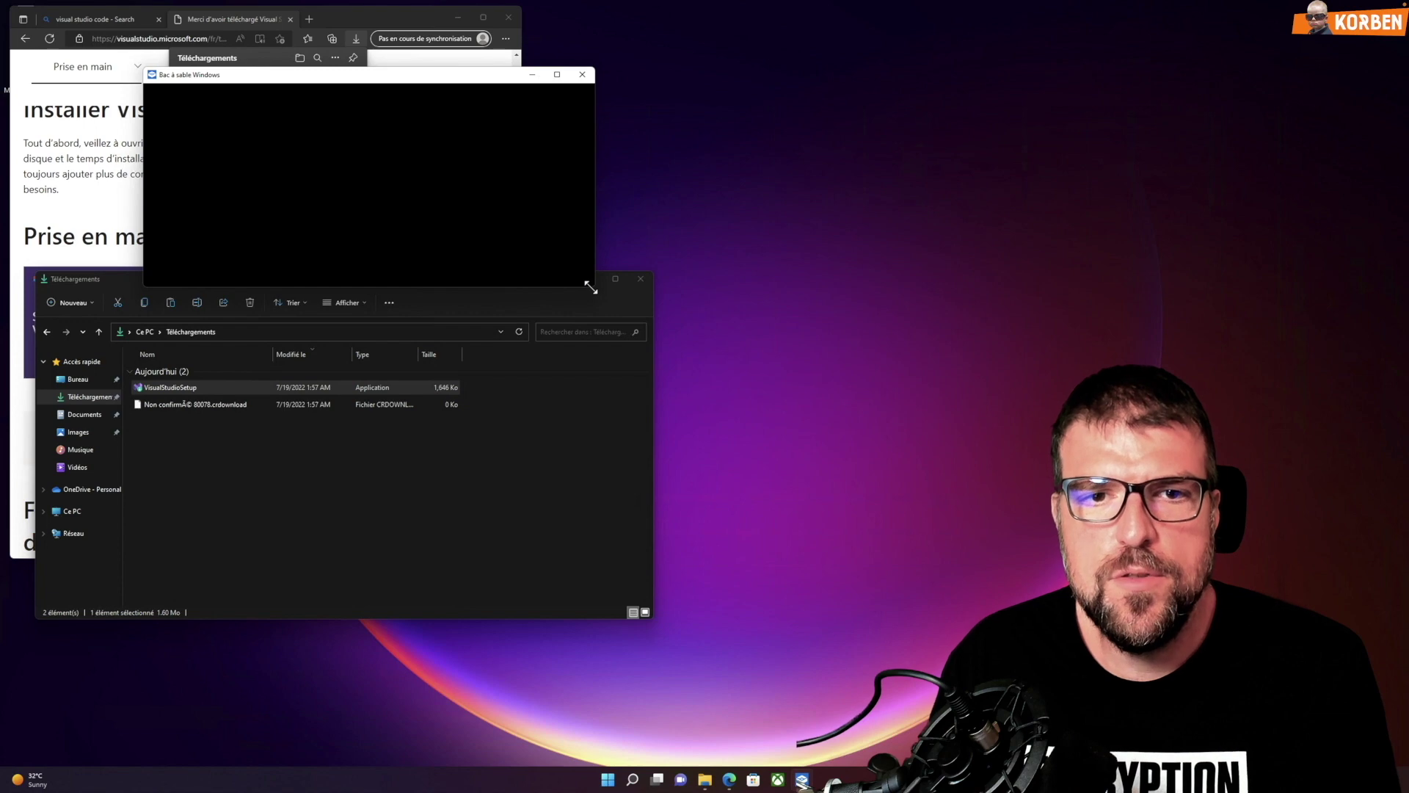
left_click_drag(492, 74, 997, 86)
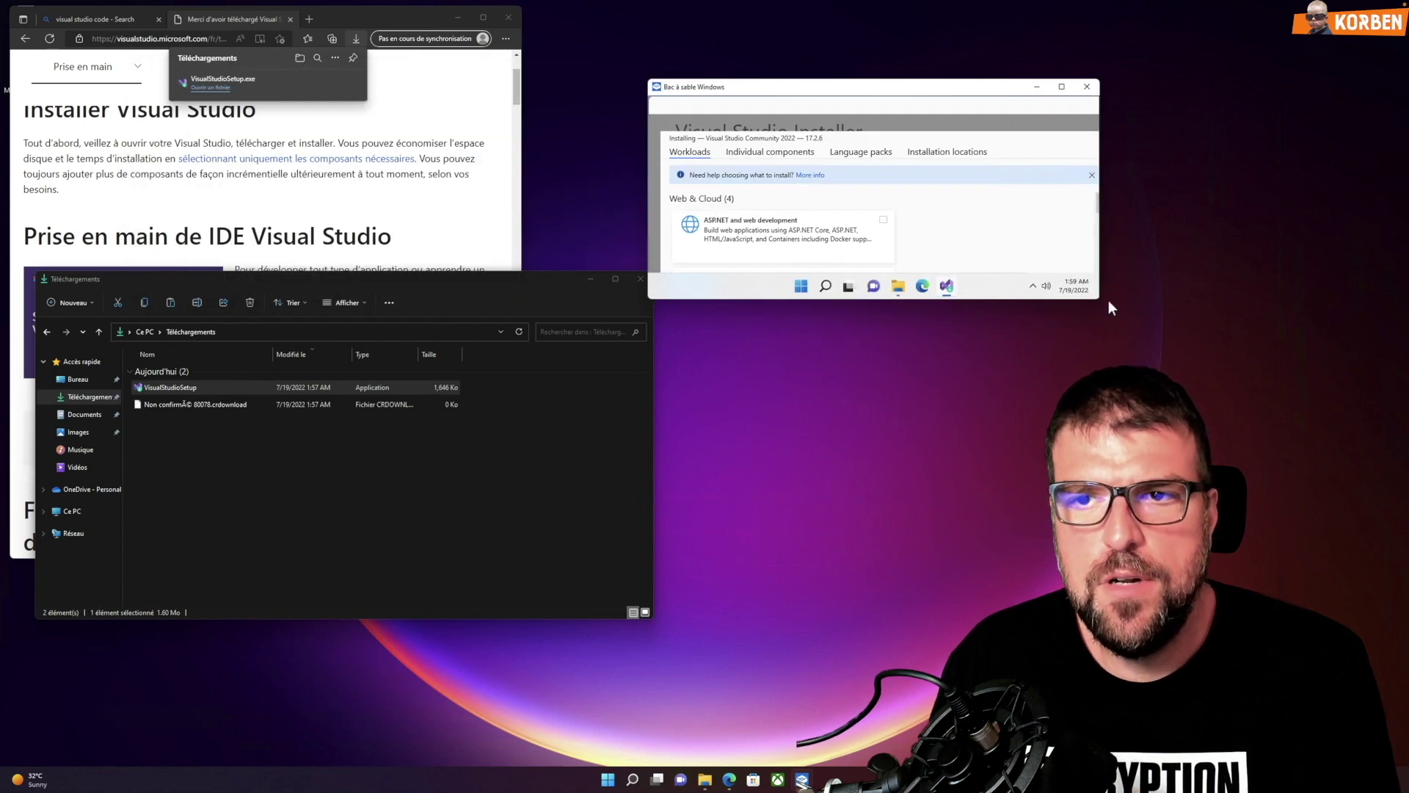
left_click(1061, 86)
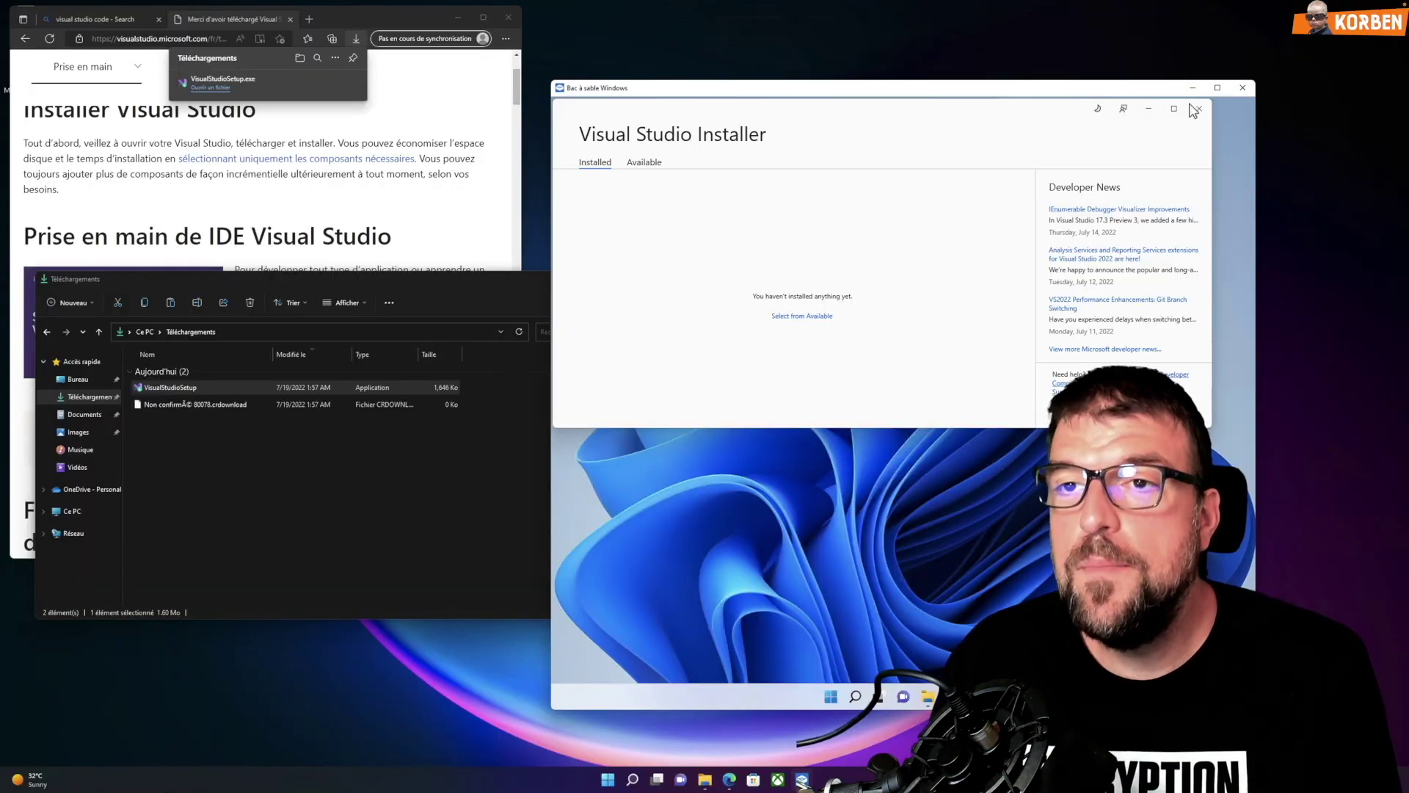
Close Visual Studio Installer, reposition the sandbox window, and minimize the sandbox's Downloads folder
left_click(1198, 109)
left_click_drag(1066, 86, 861, 100)
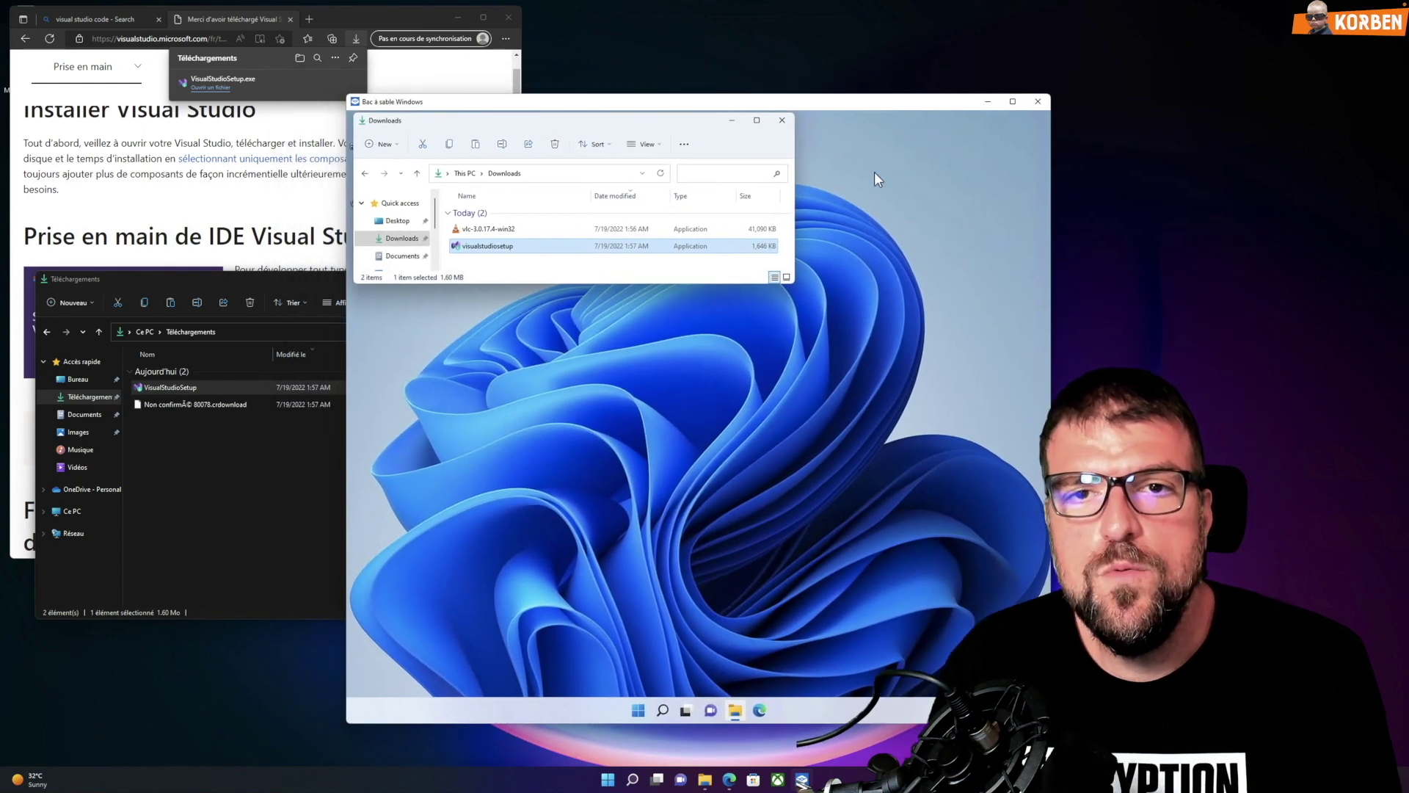
left_click(733, 121)
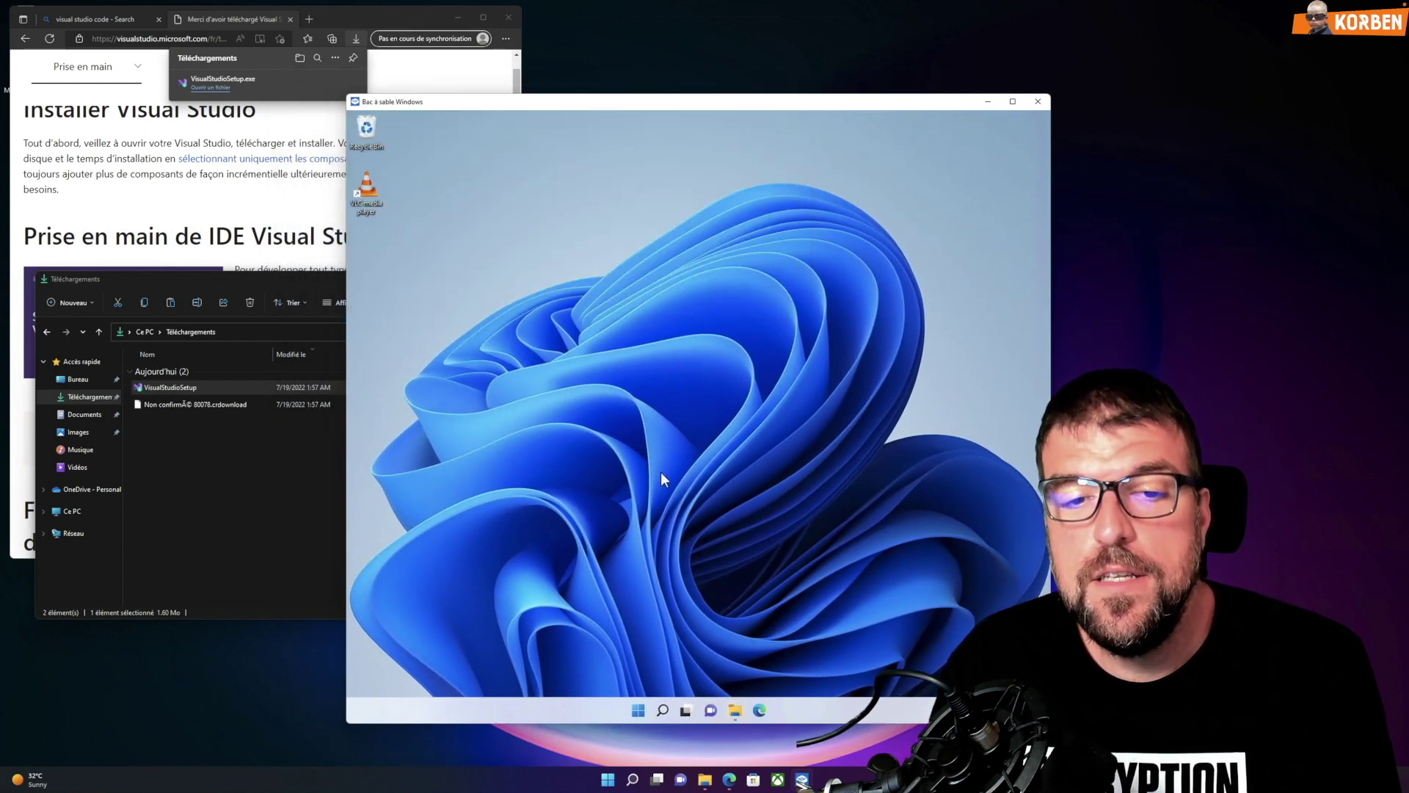
Shut down Windows Sandbox from inside its own session and acknowledge the closing notice on the host
left_click(640, 709)
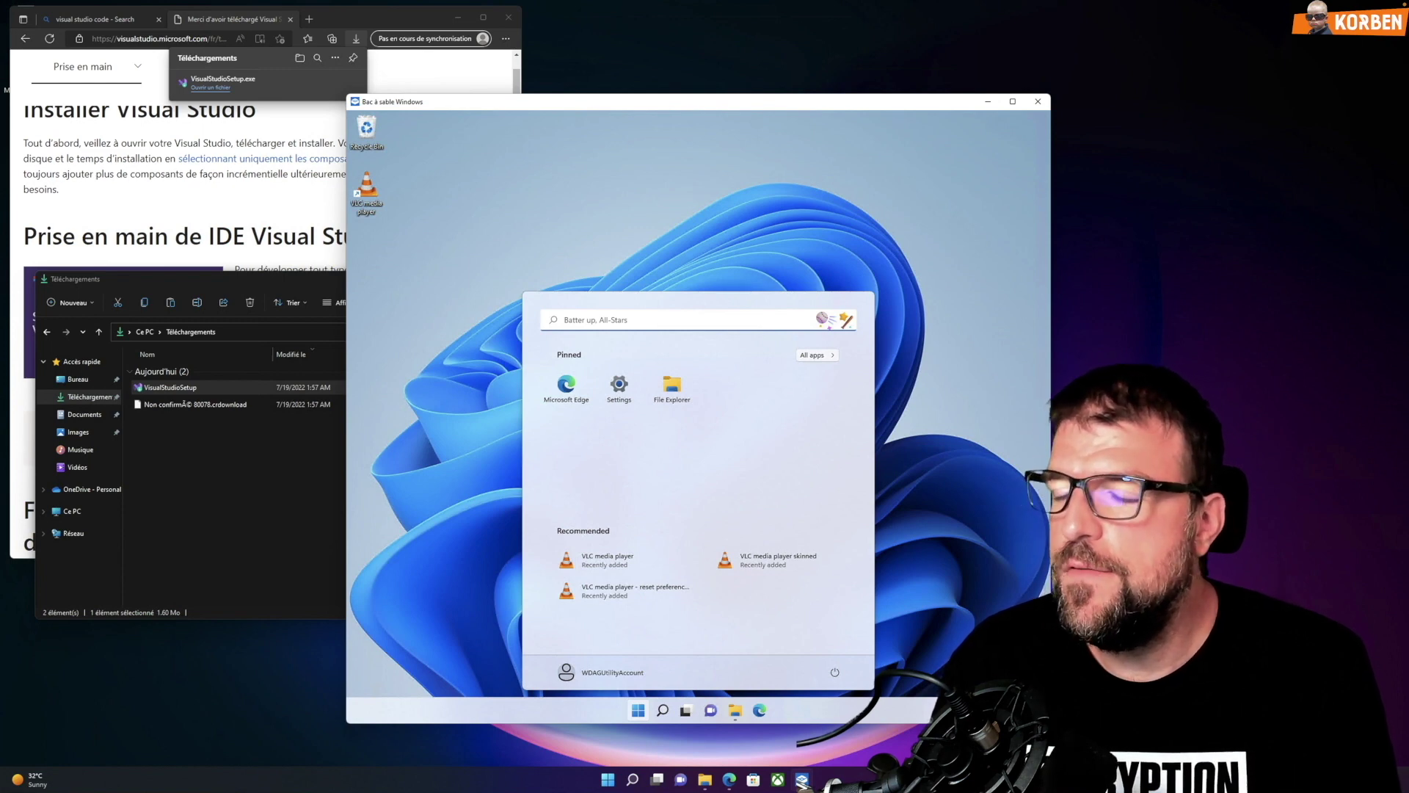
left_click(637, 711)
left_click(638, 711)
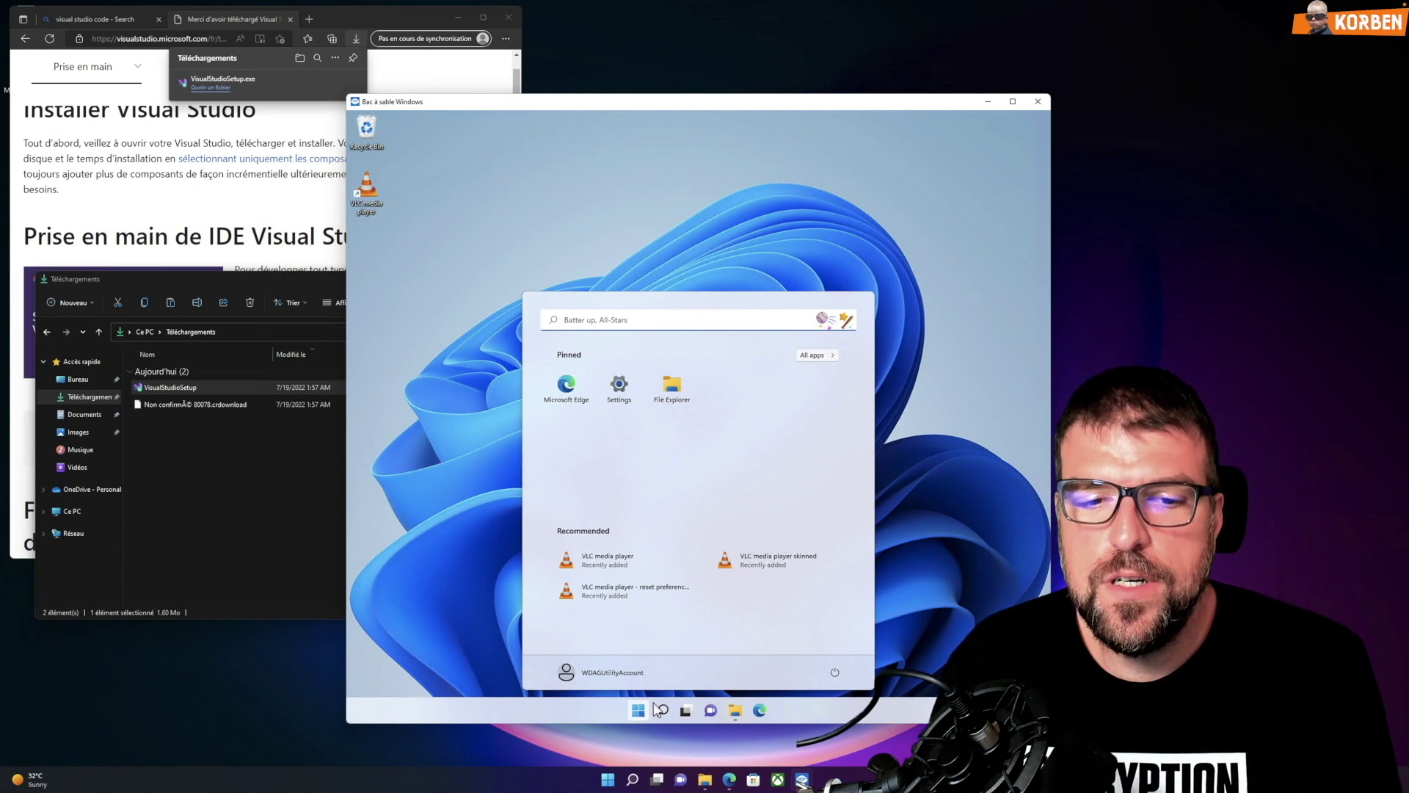
left_click(835, 672)
left_click(815, 632)
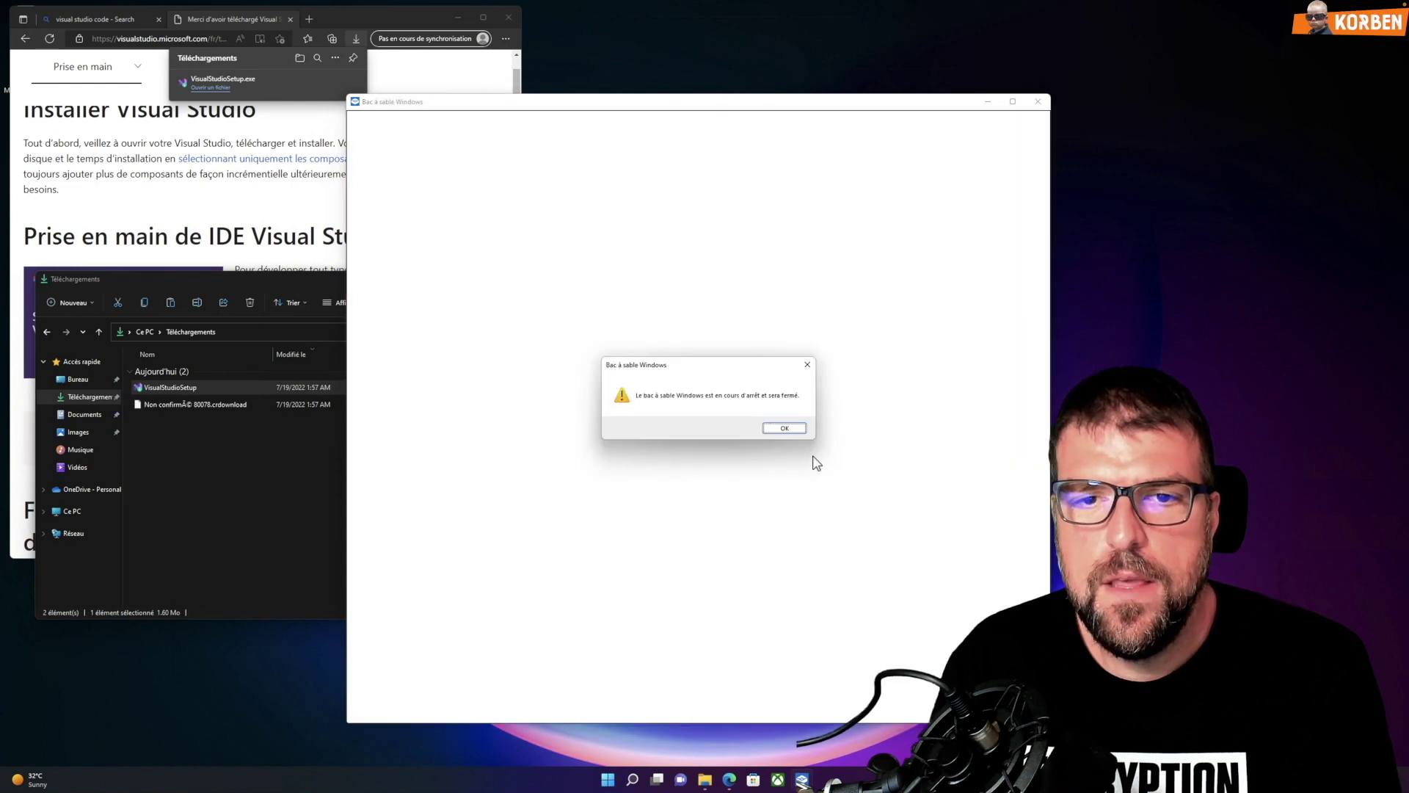
left_click(796, 433)
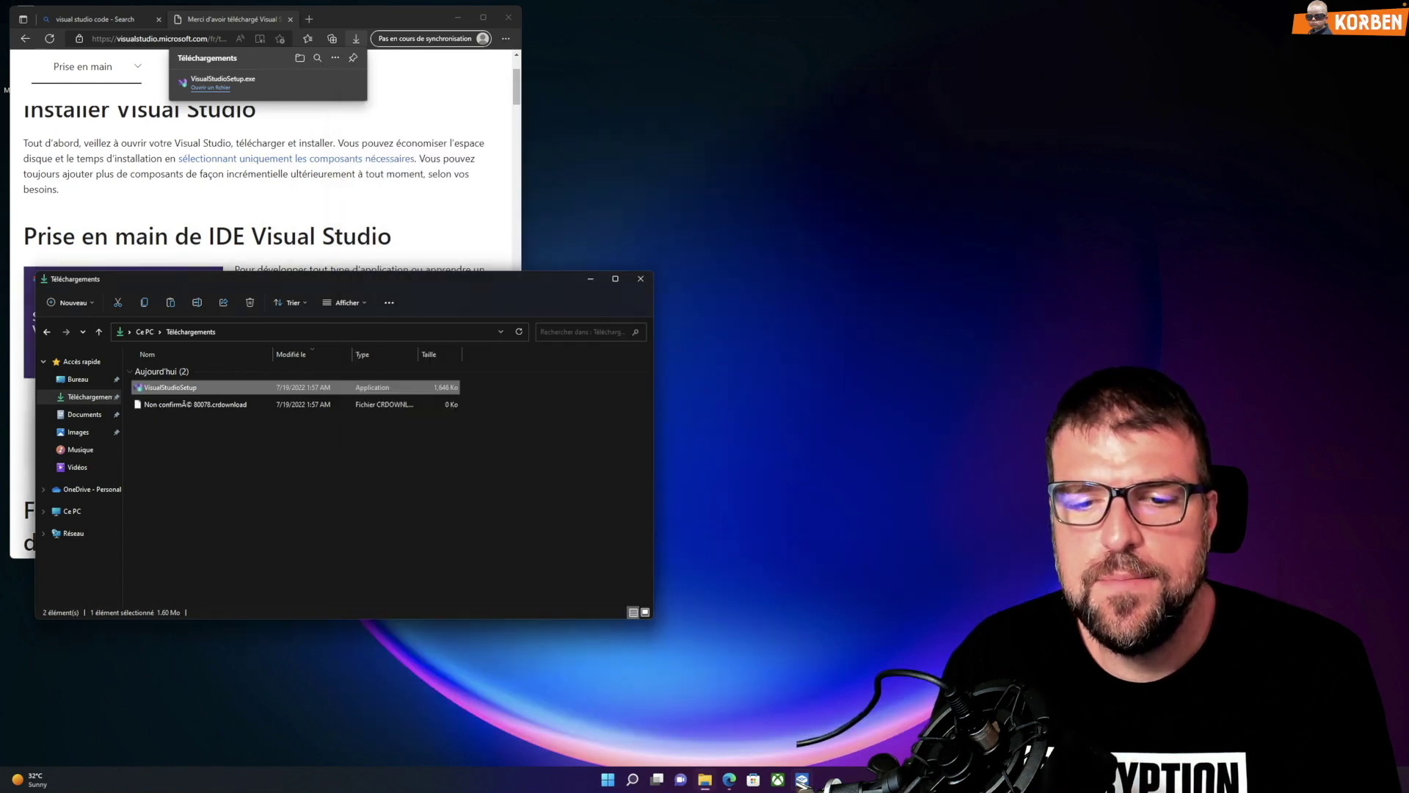
Launch Windows Sandbox again, inspect its Downloads folder for previously copied files, and close File Explorer
left_click(803, 780)
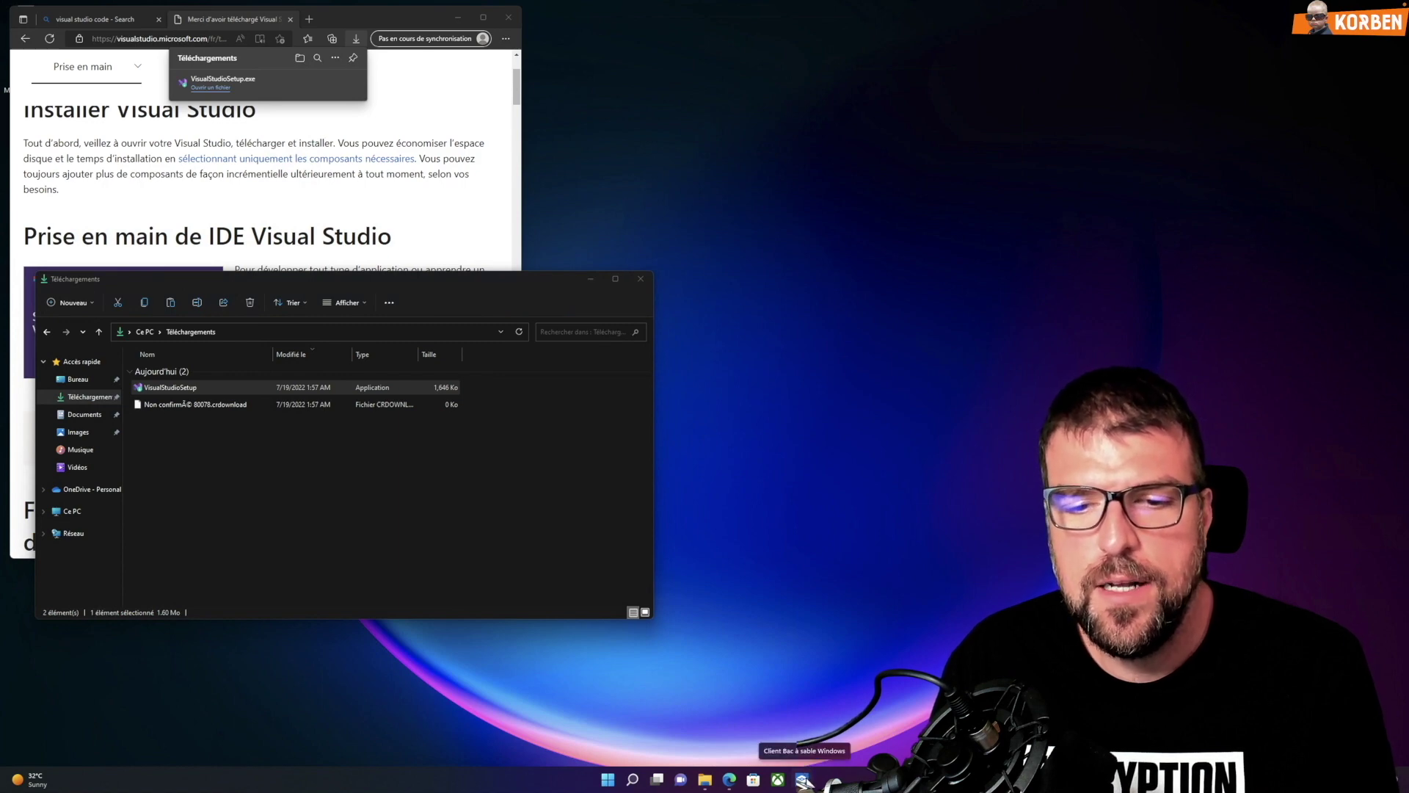
left_click(805, 780)
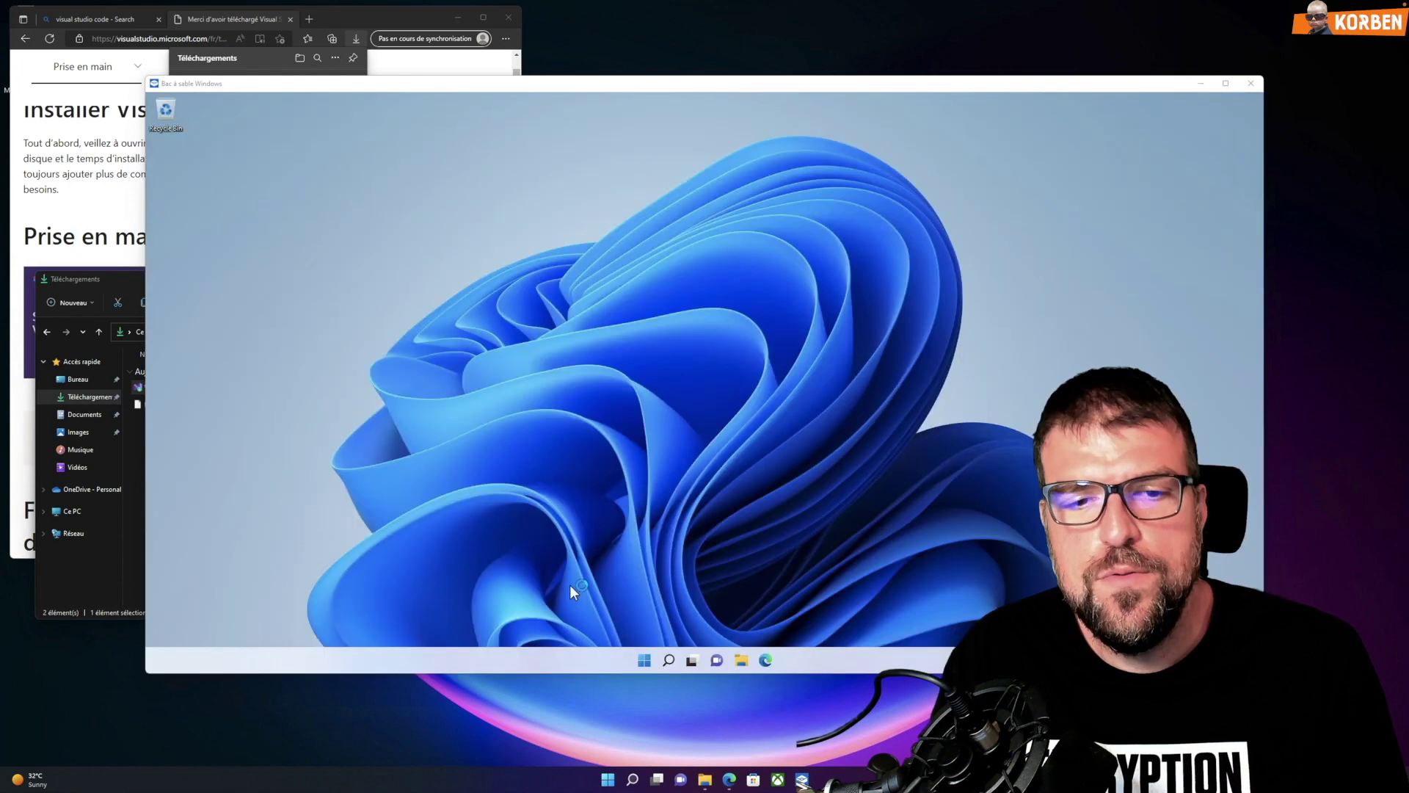
left_click(740, 658)
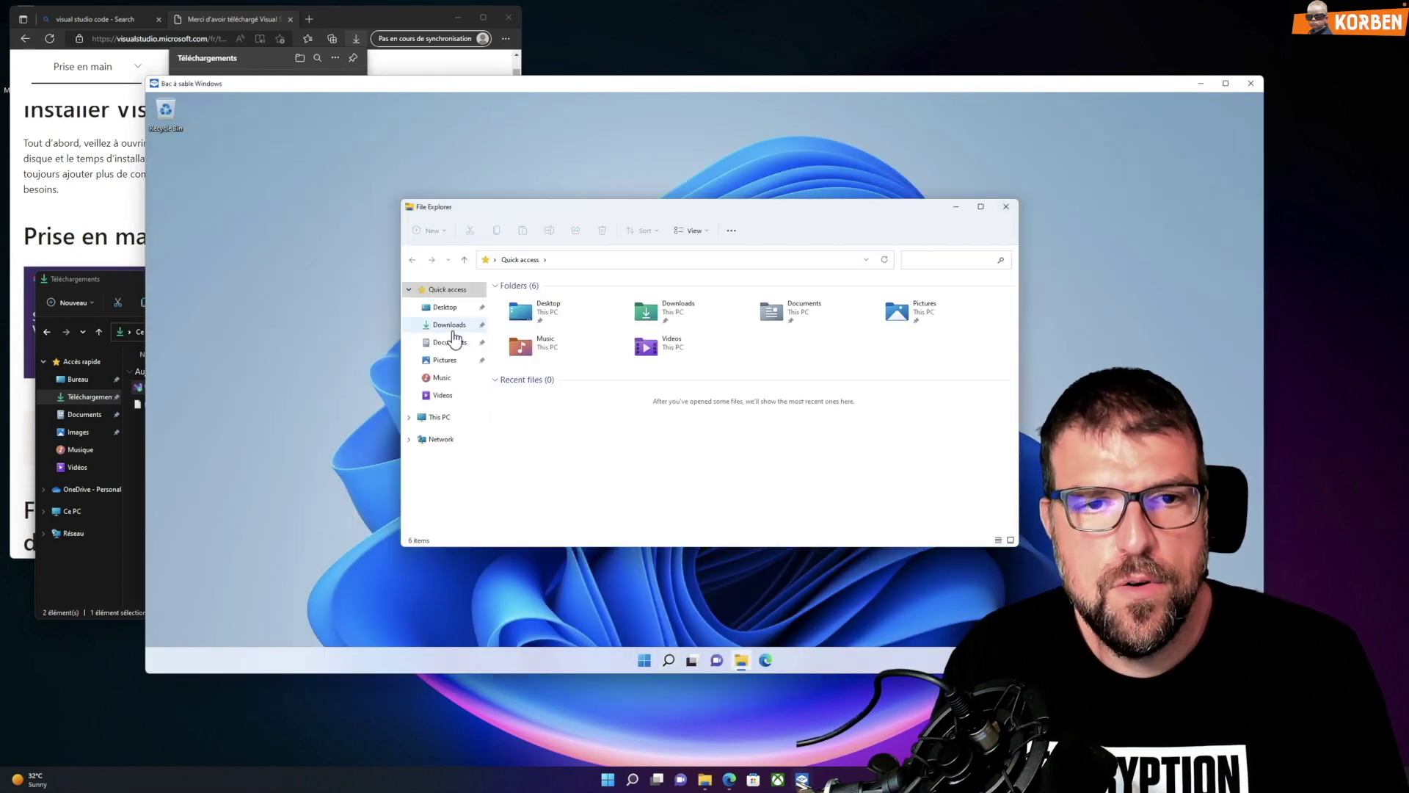
left_click(451, 326)
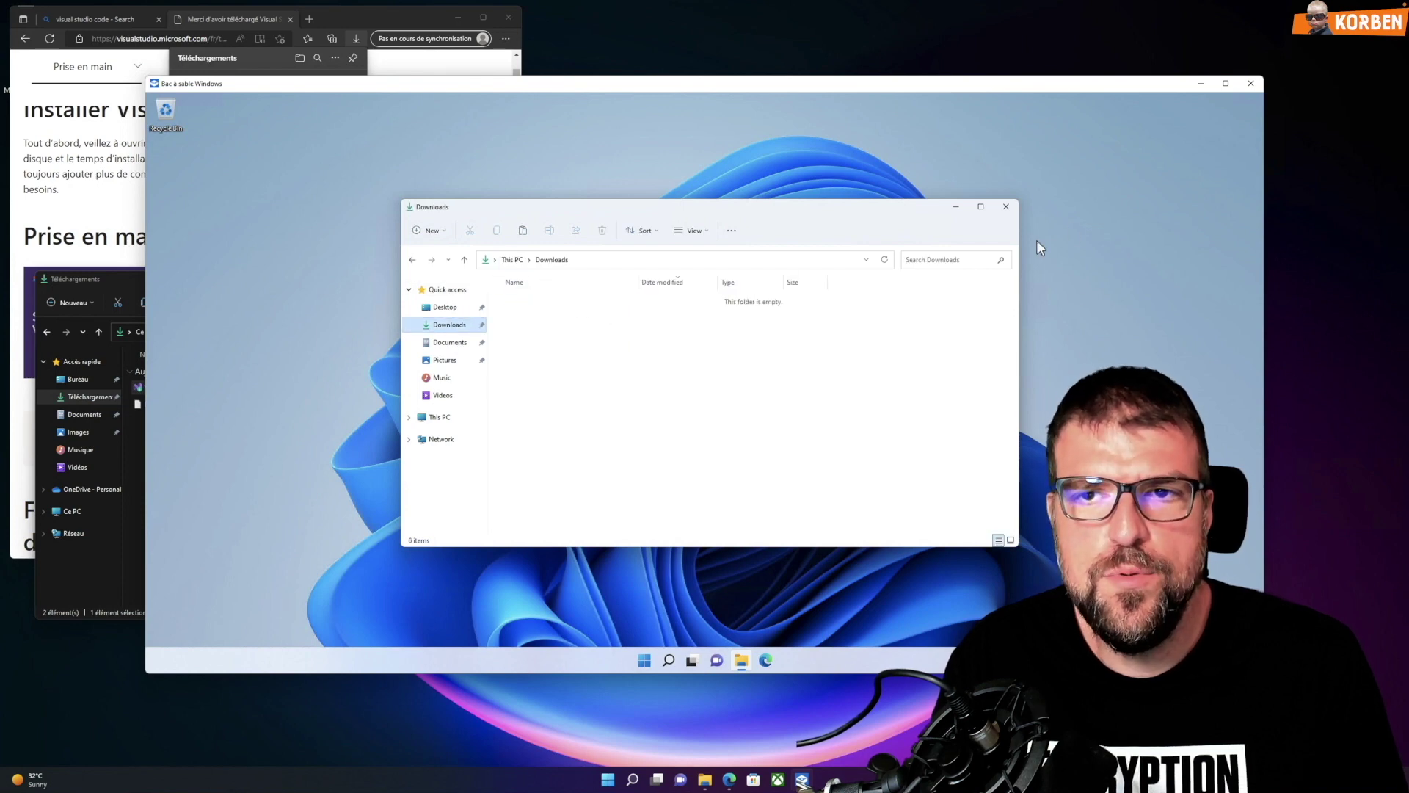
left_click(1007, 207)
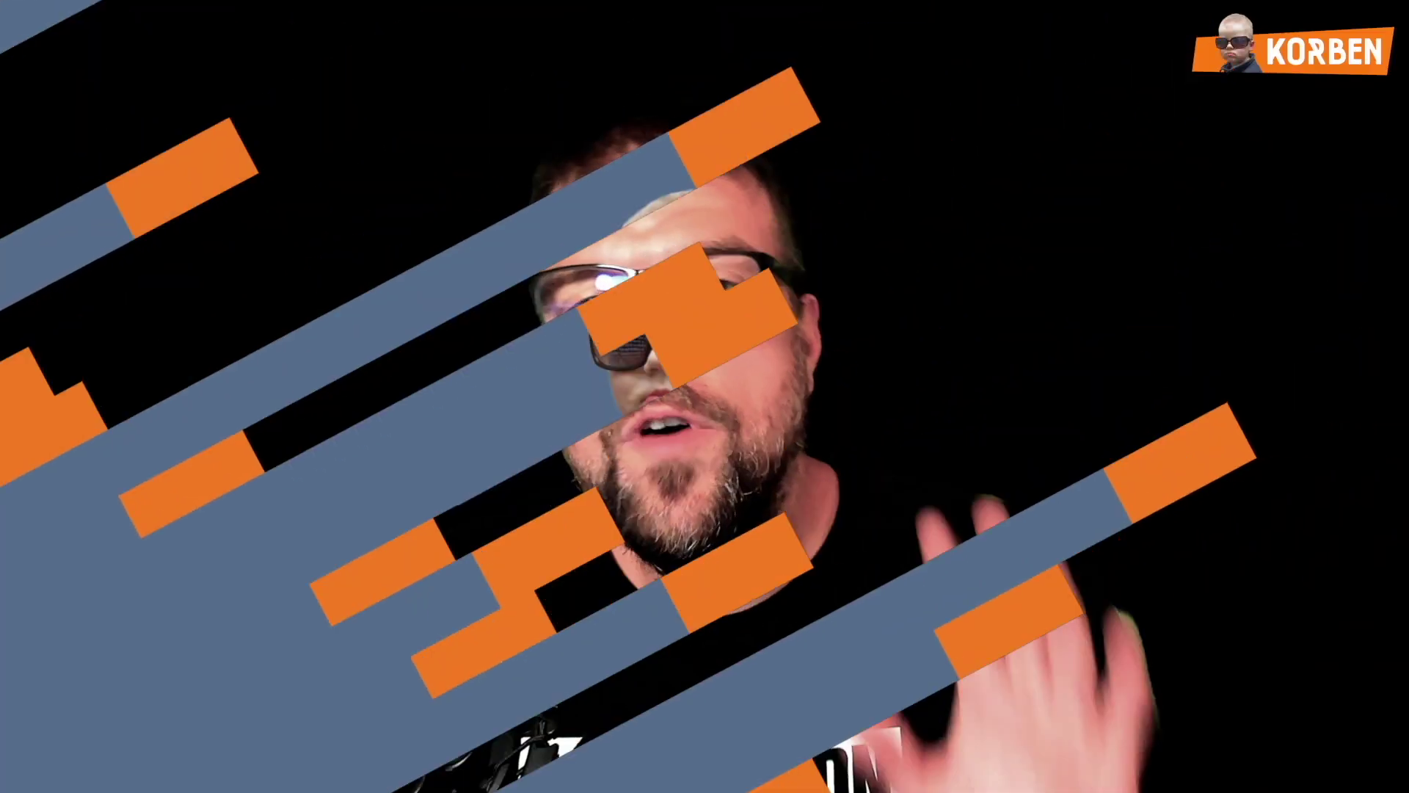